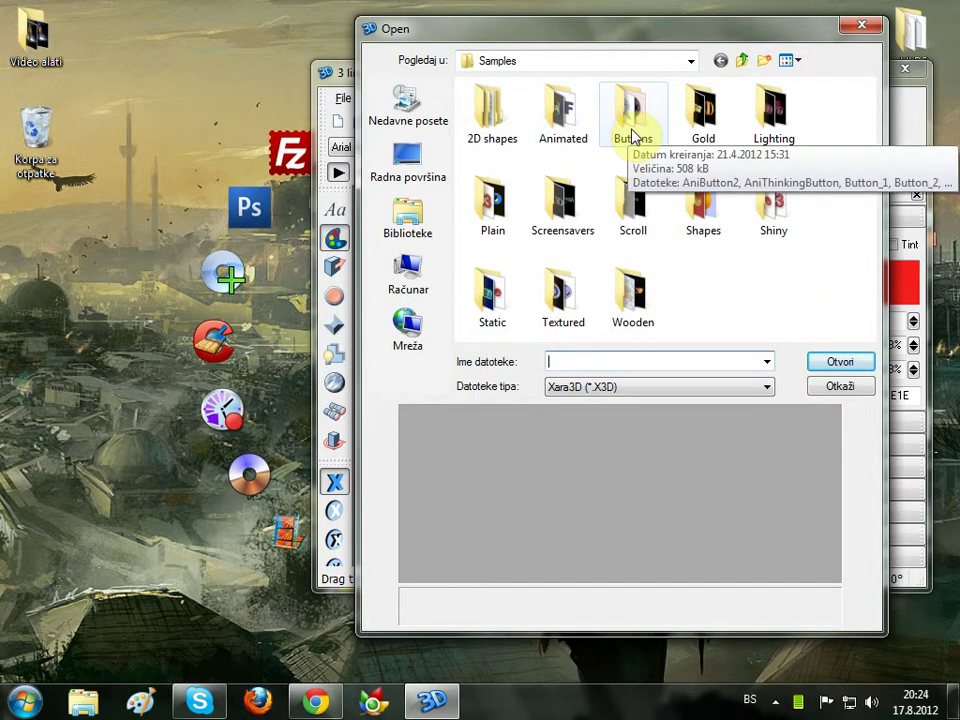
# Open the TextDefault4 sample from the Gold samples folder, discarding the changes to the current design.
pyautogui.click(707, 123)
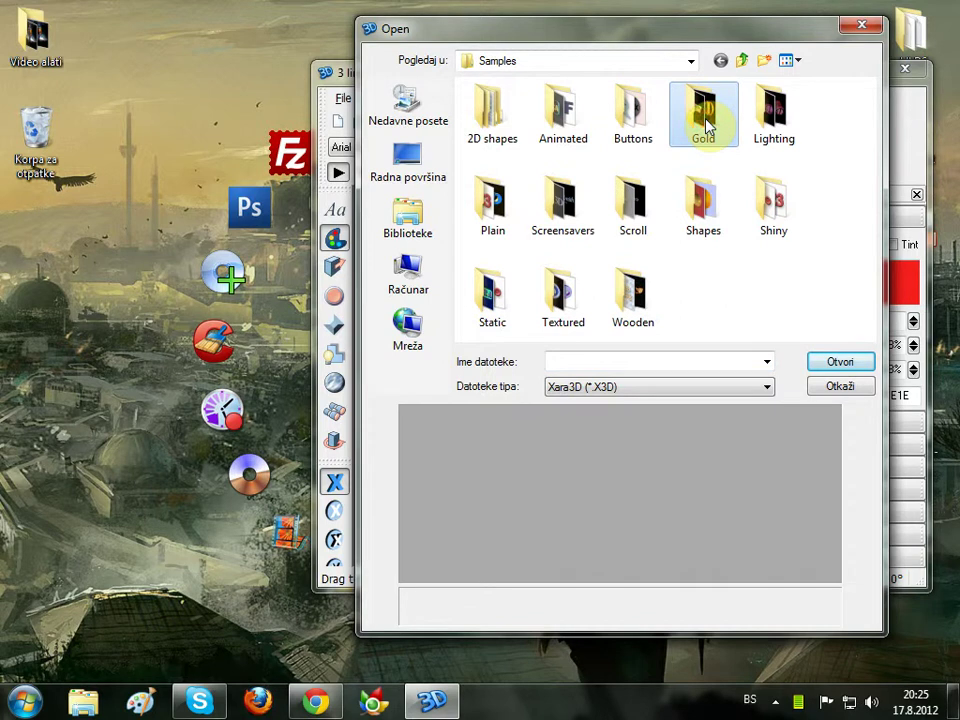
pyautogui.doubleClick(707, 123)
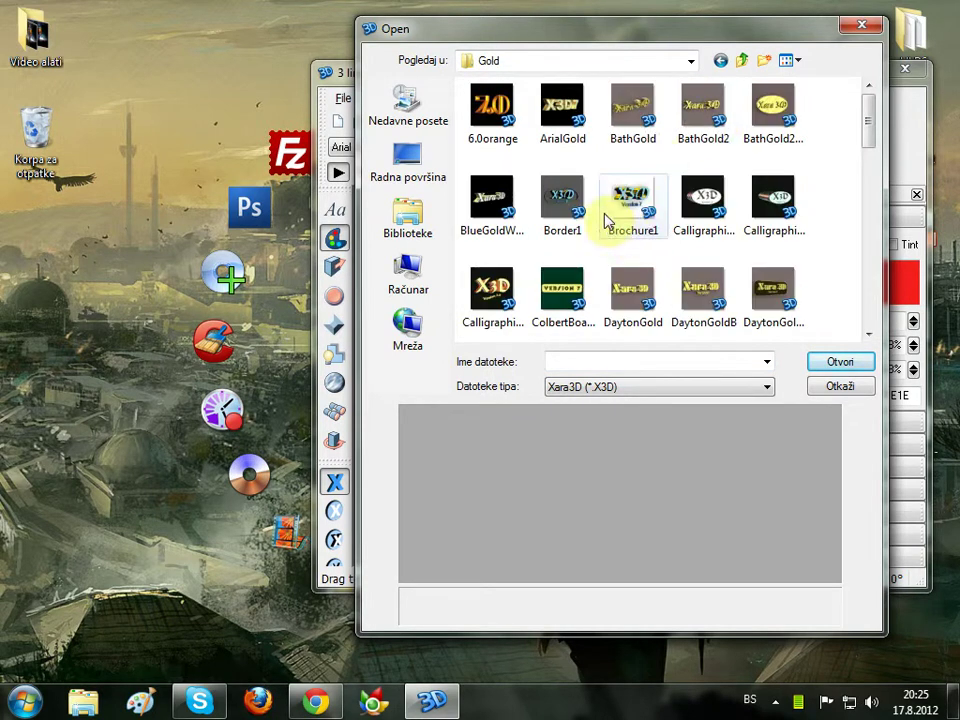
pyautogui.scroll(-1, 626, 197)
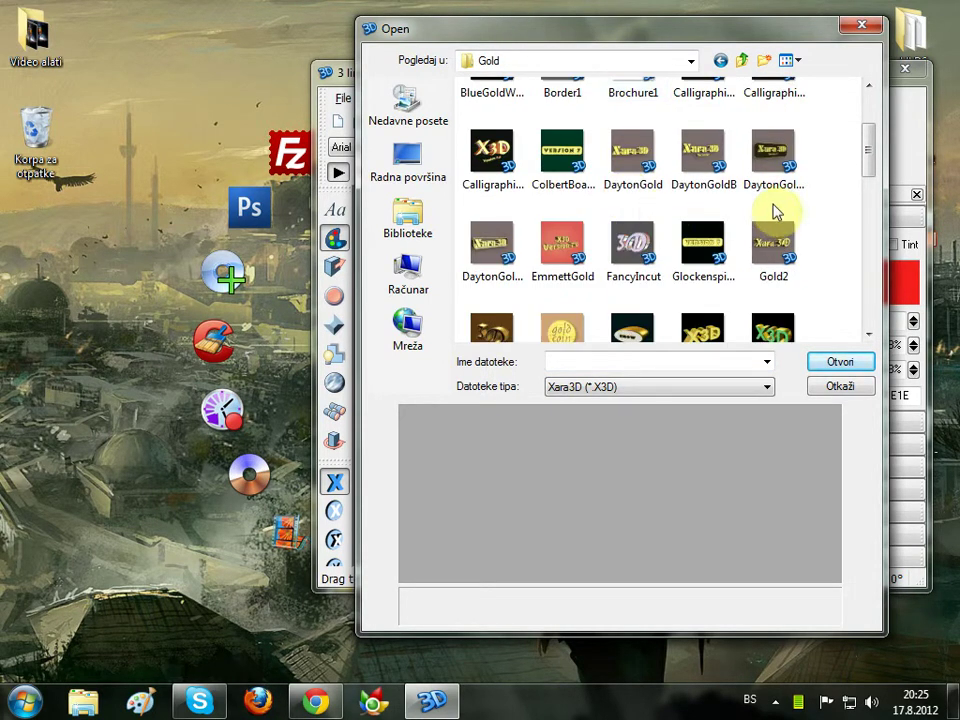
pyautogui.scroll(-2, 831, 252)
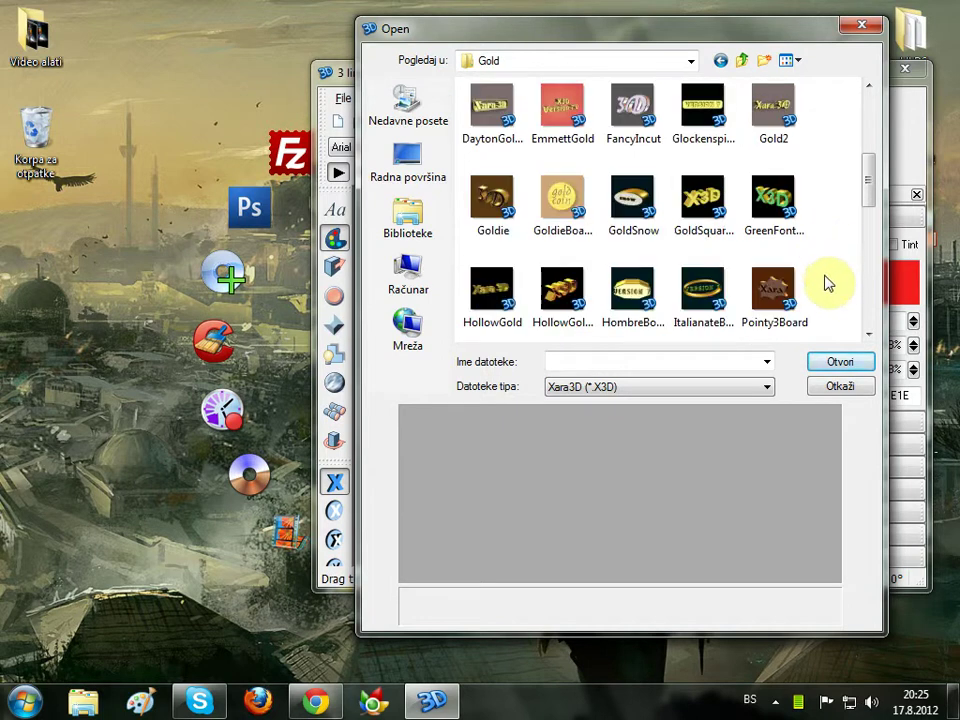
pyautogui.click(703, 293)
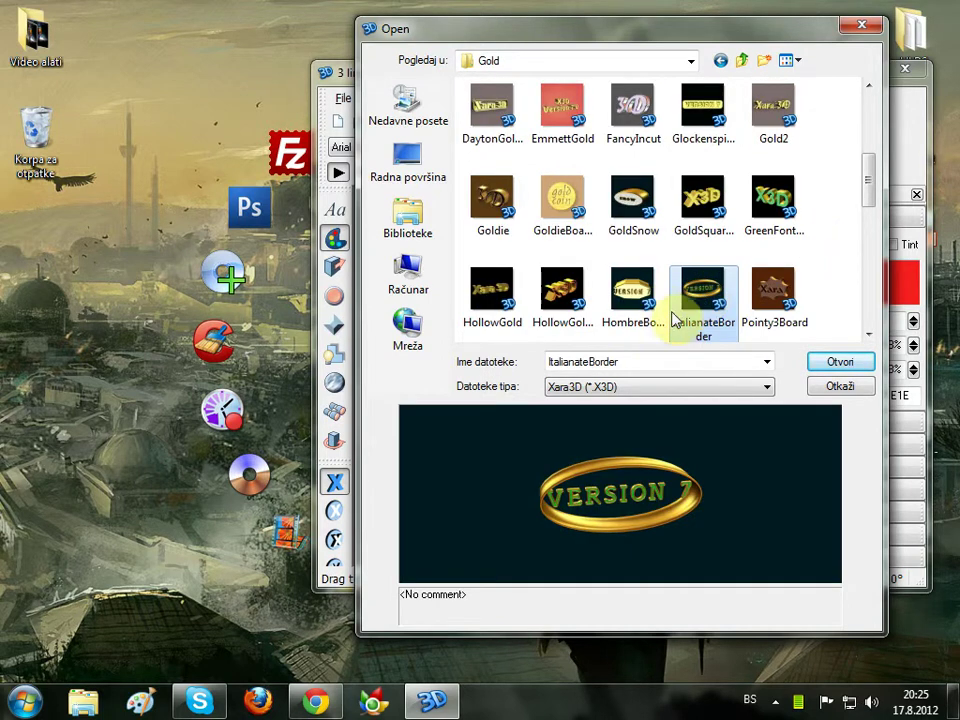
pyautogui.click(645, 298)
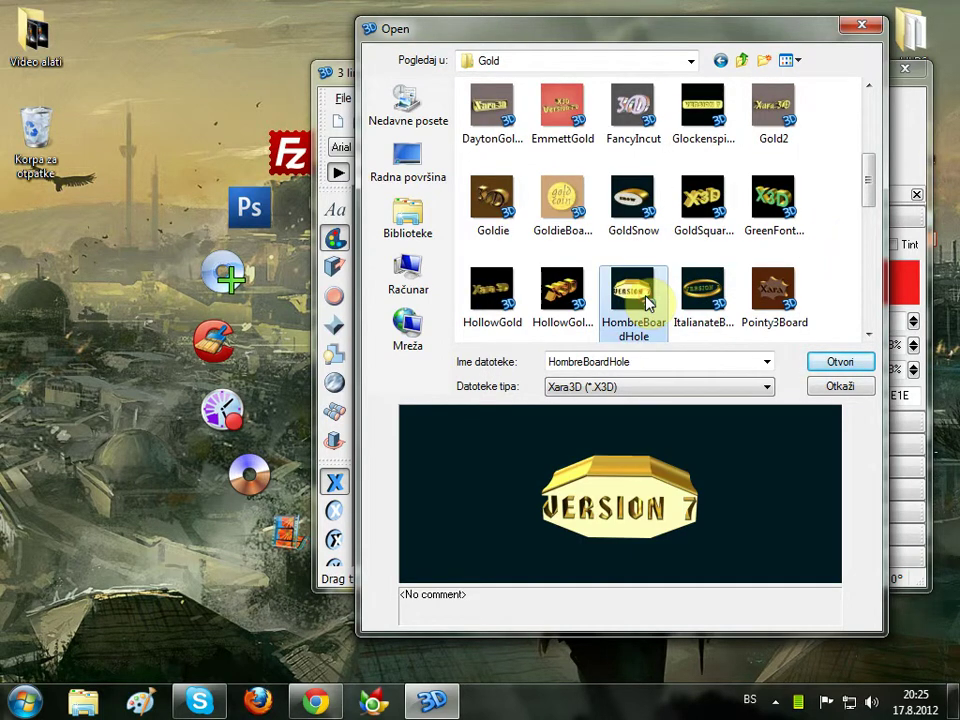
pyautogui.click(765, 300)
pyautogui.scroll(-3, 765, 306)
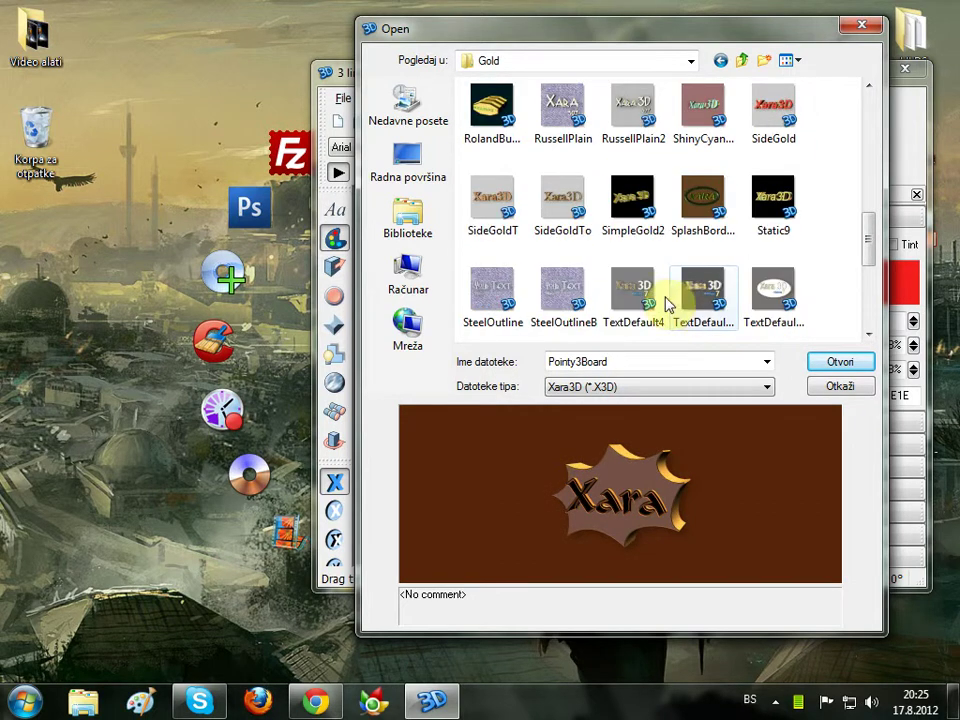
pyautogui.click(652, 295)
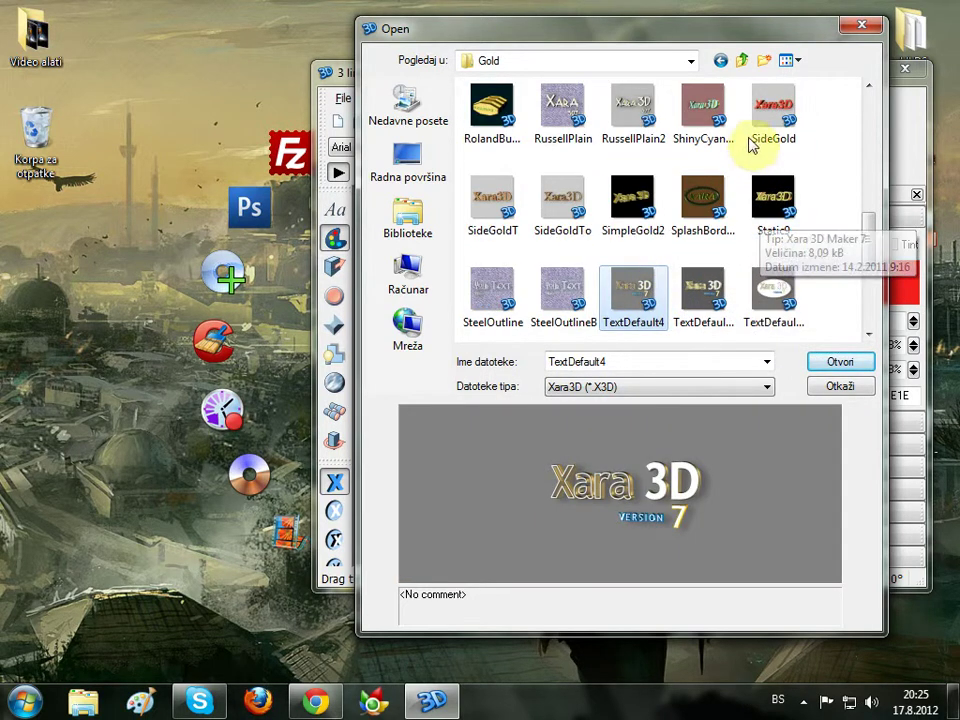
pyautogui.click(838, 362)
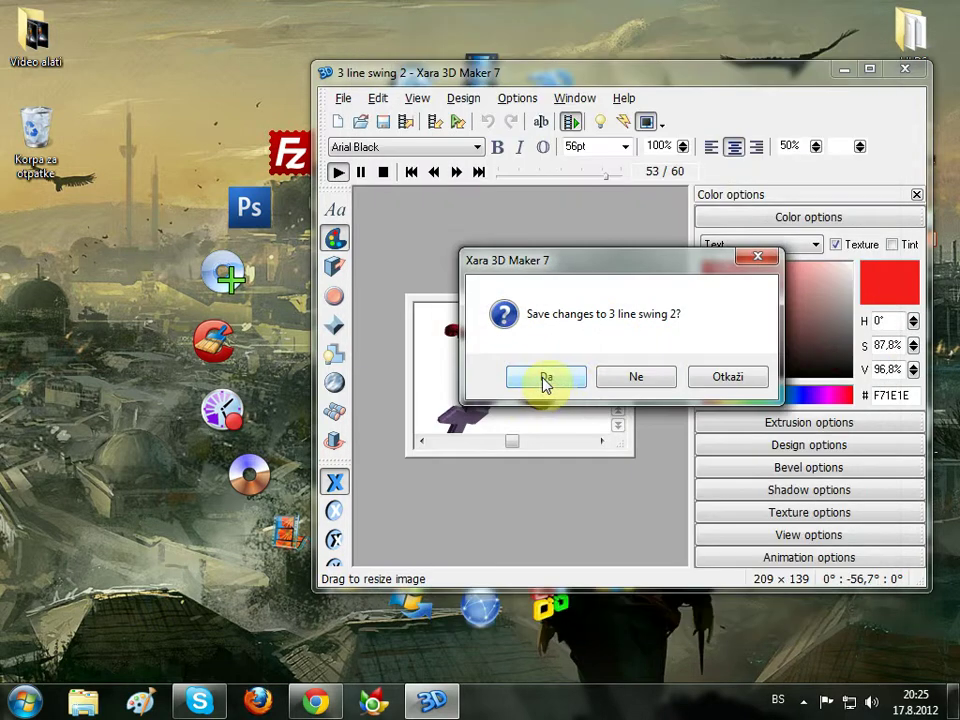
pyautogui.click(626, 378)
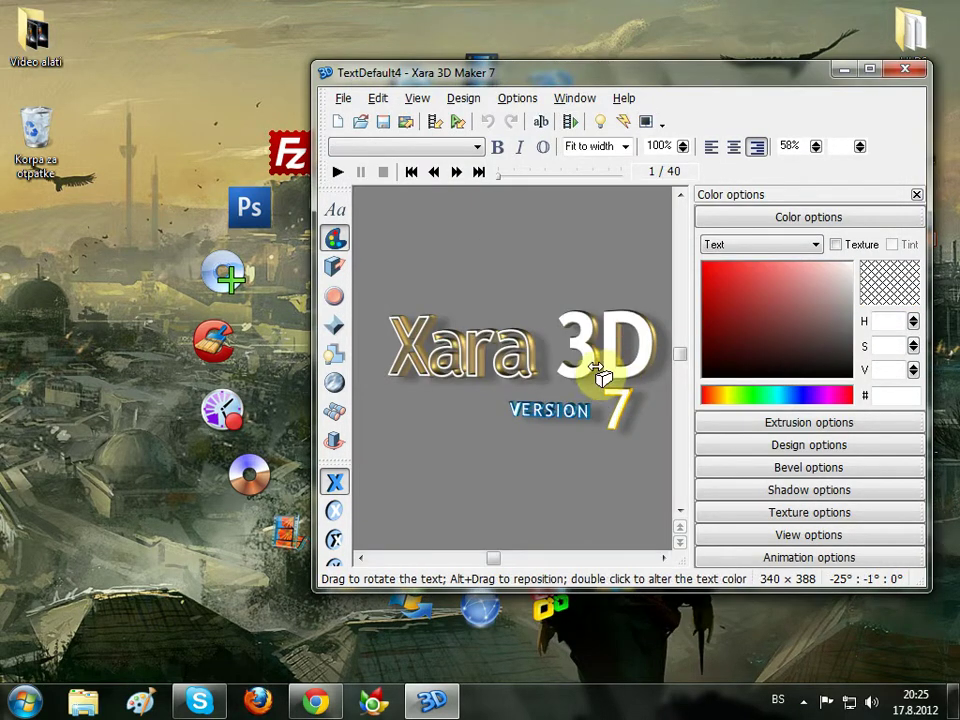
# Replace all of the sample's existing text with "Reha69" in the text options.
pyautogui.click(335, 209)
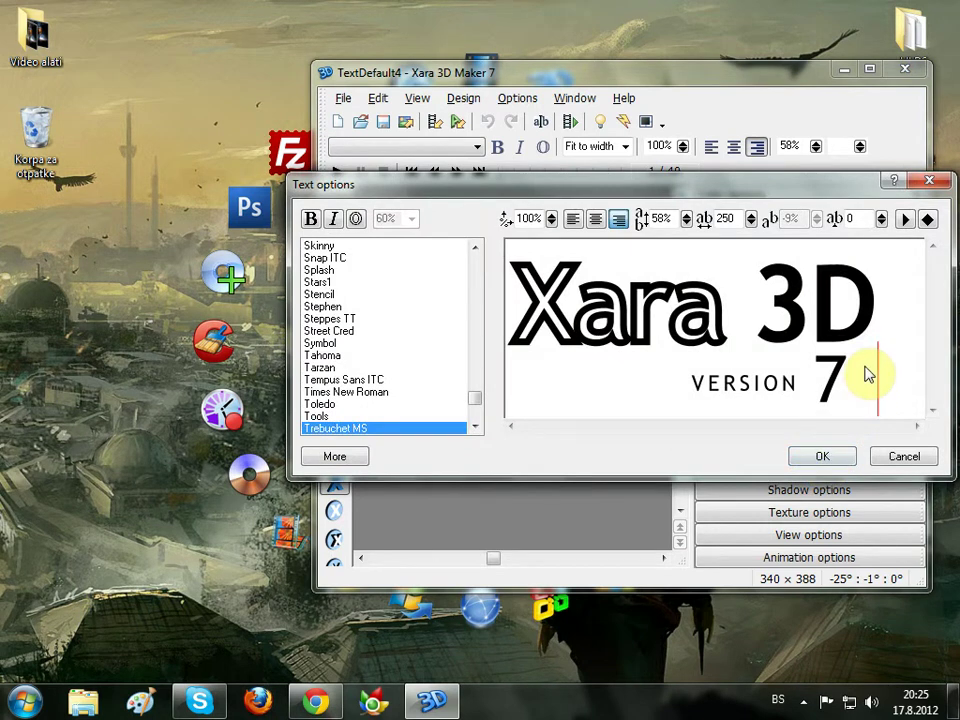
pyautogui.press('BackSpace')
pyautogui.press('BackSpace')
pyautogui.press('BackSpace')
pyautogui.press('BackSpace')
pyautogui.press('BackSpace')
pyautogui.press('BackSpace')
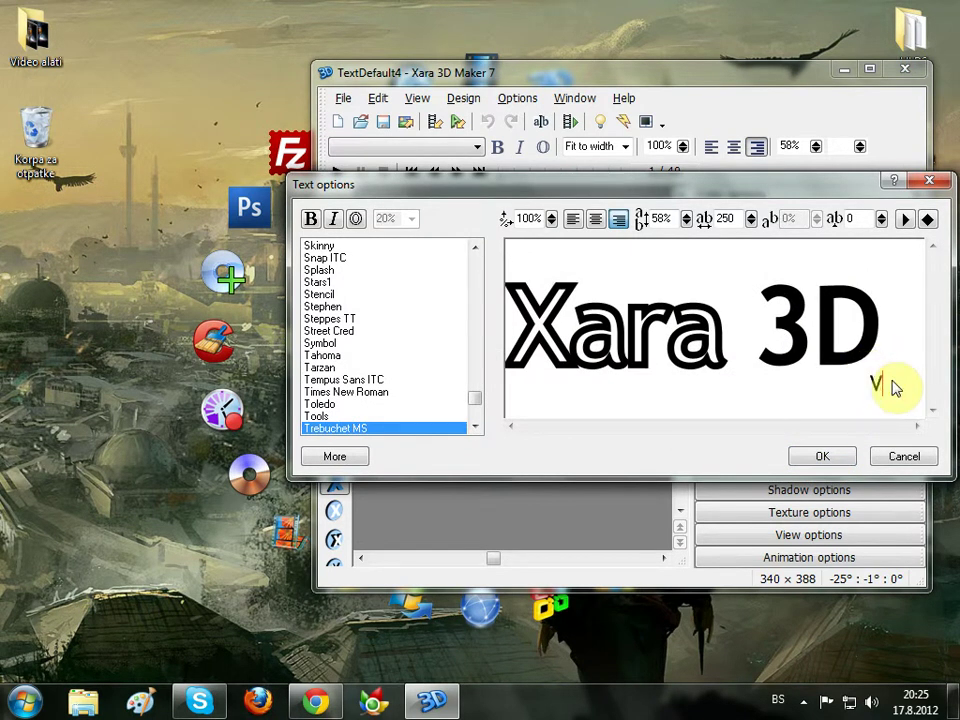
pyautogui.press('BackSpace')
pyautogui.press('BackSpace')
pyautogui.press('BackSpace')
pyautogui.press('BackSpace')
pyautogui.press('BackSpace')
pyautogui.press('BackSpace')
pyautogui.press('BackSpace')
pyautogui.press('BackSpace')
pyautogui.press('BackSpace')
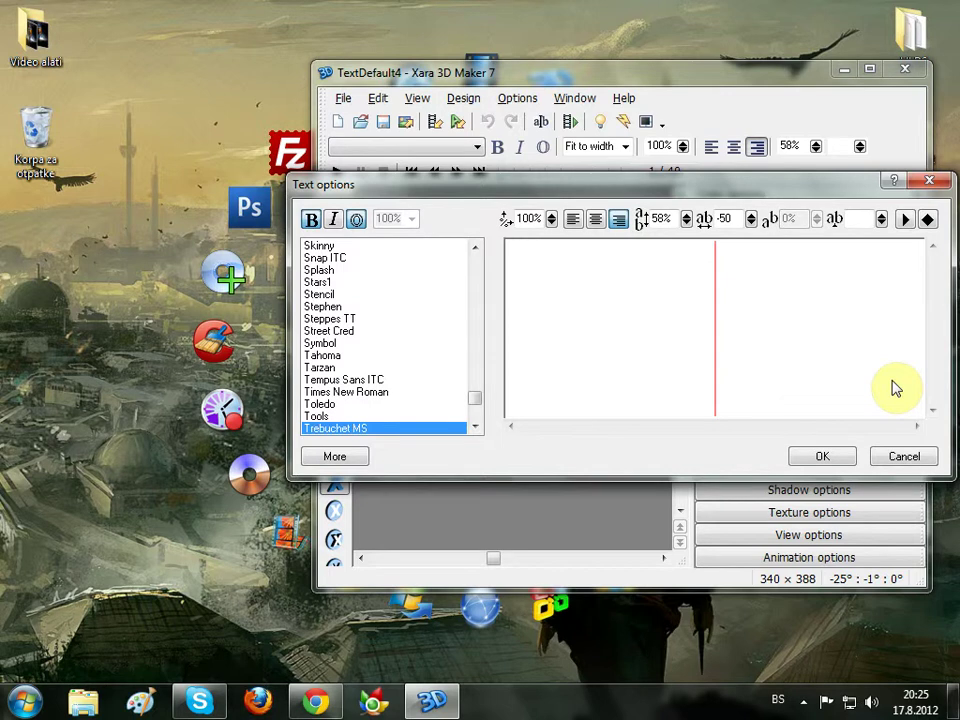
pyautogui.write('Reha')
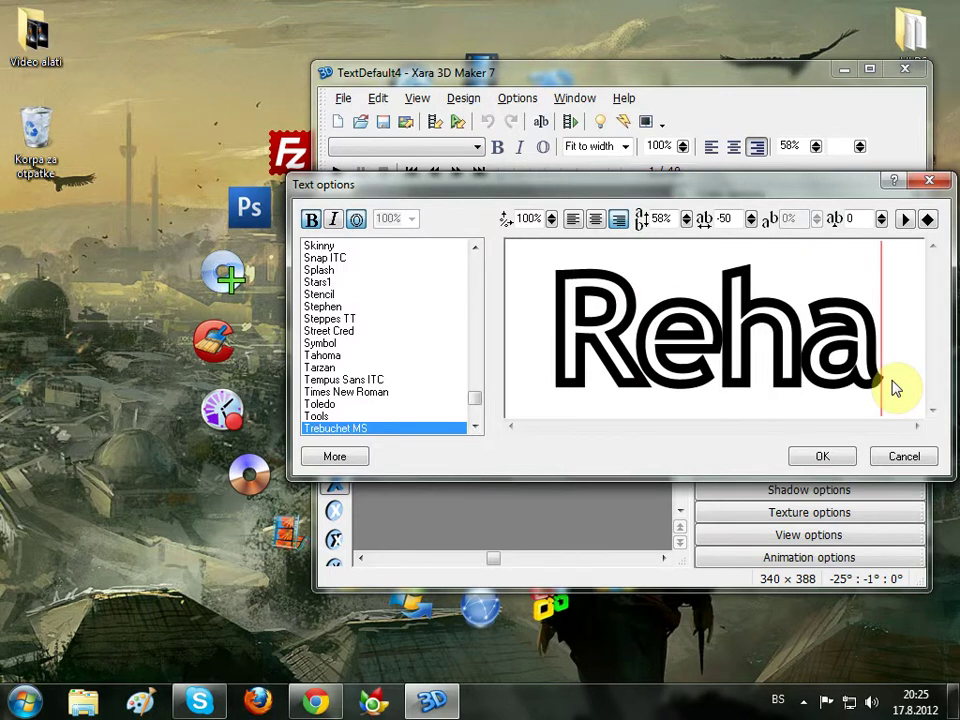
pyautogui.write('69')
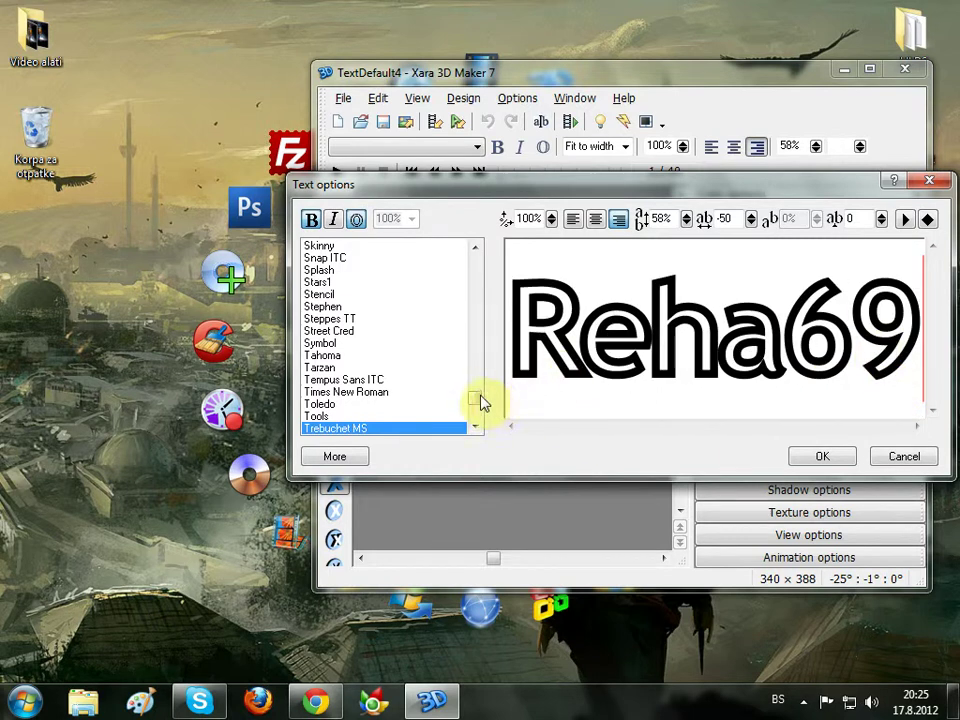
# Set the logo text's font to Copperplate Gothic Light and apply the text options.
pyautogui.moveTo(476, 400); pyautogui.dragTo(458, 368)
pyautogui.click(320, 246)
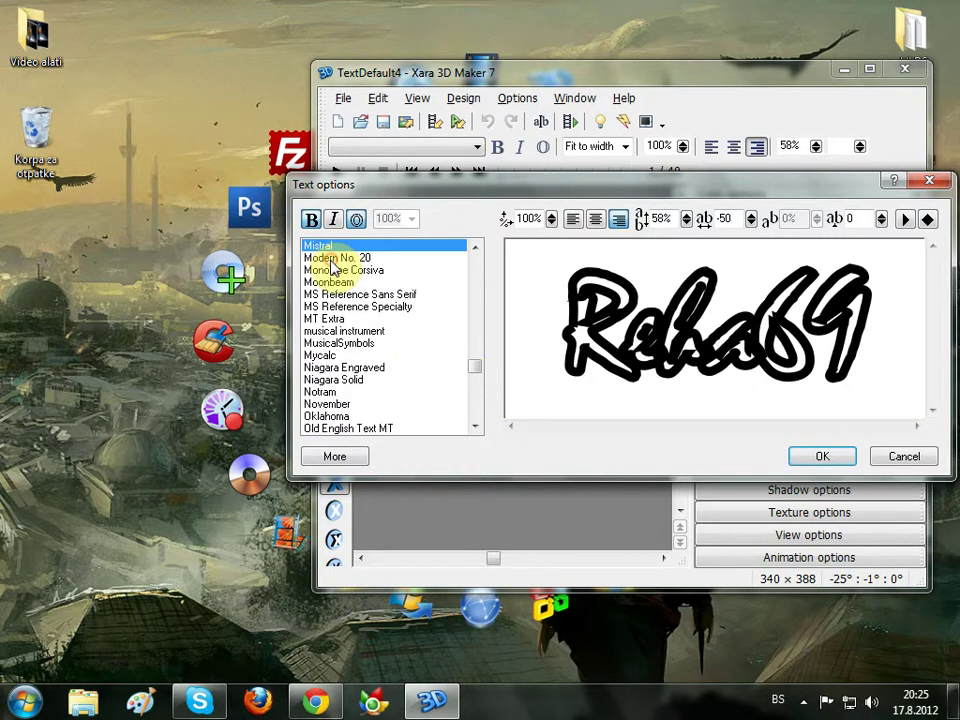
pyautogui.click(324, 282)
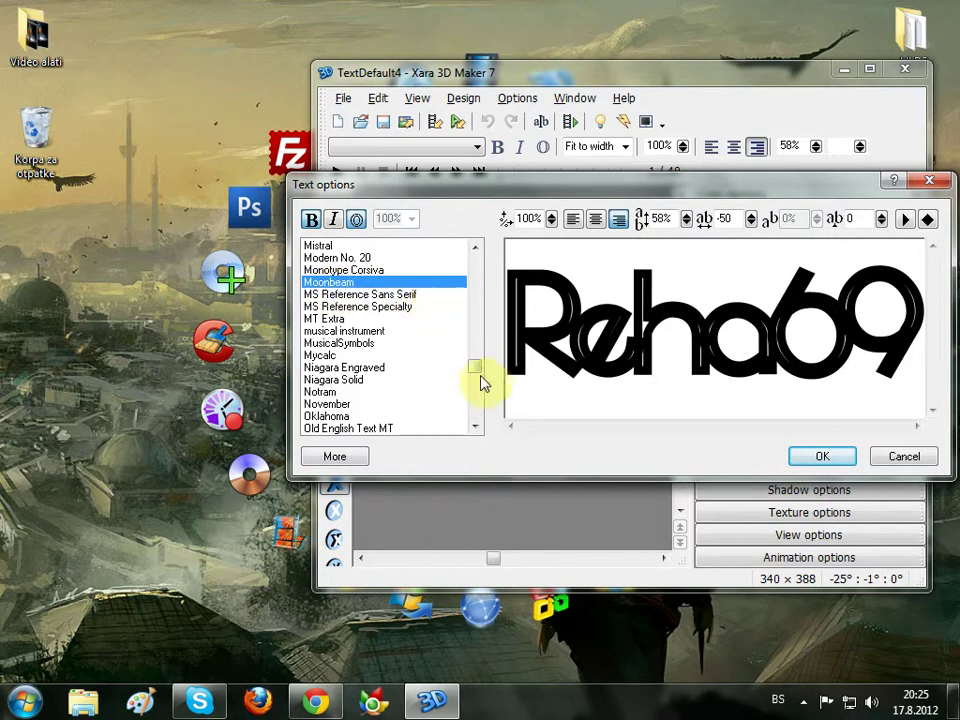
pyautogui.moveTo(474, 369); pyautogui.dragTo(491, 320)
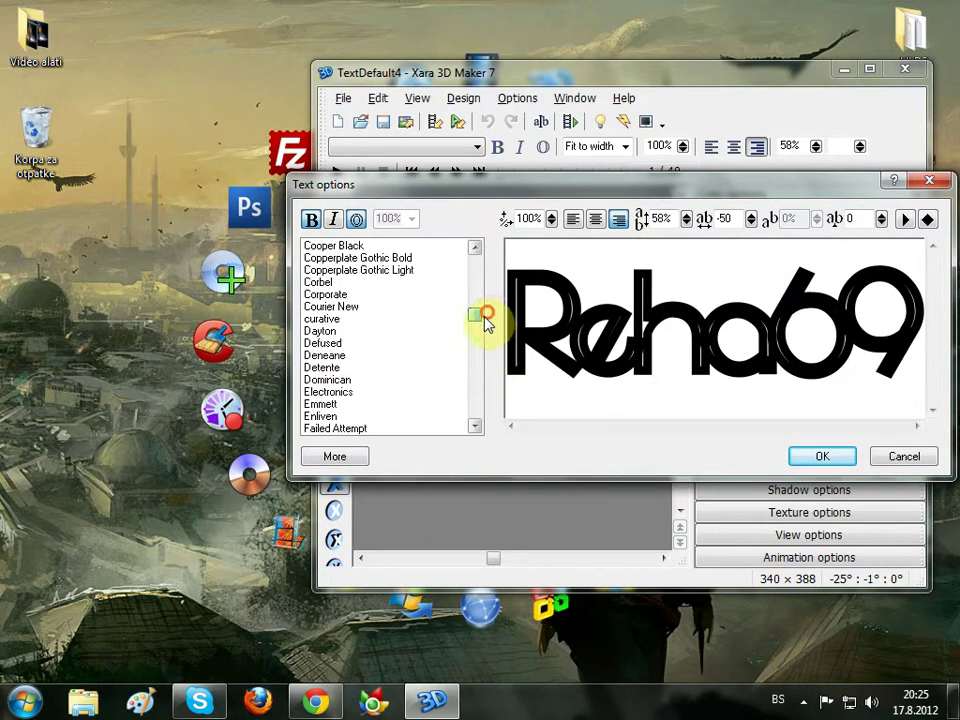
pyautogui.click(322, 343)
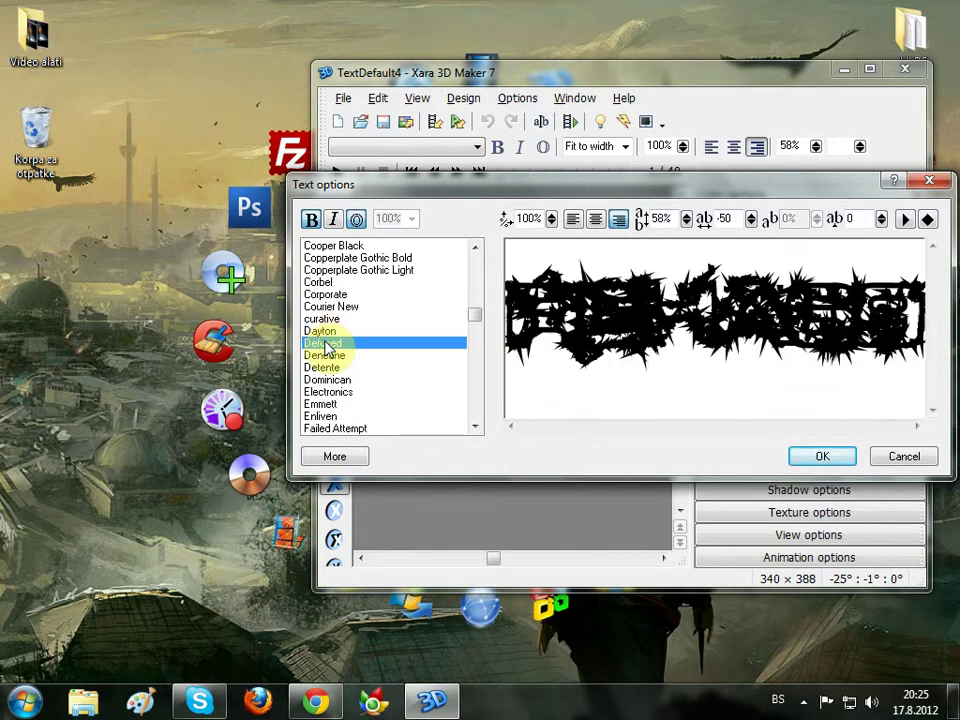
pyautogui.click(322, 330)
pyautogui.click(322, 318)
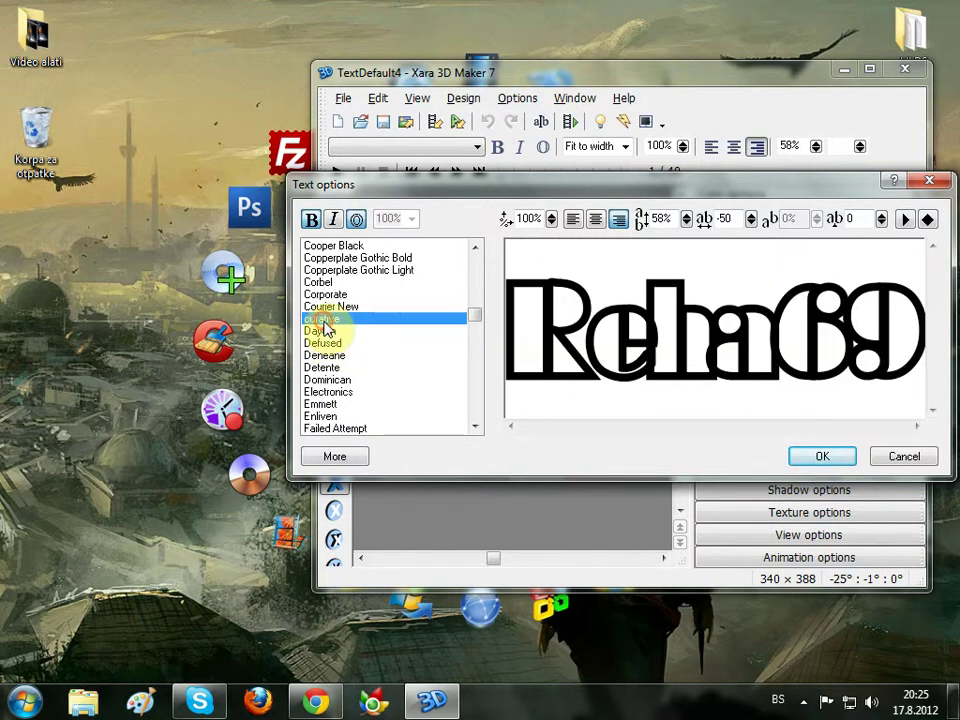
pyautogui.click(335, 270)
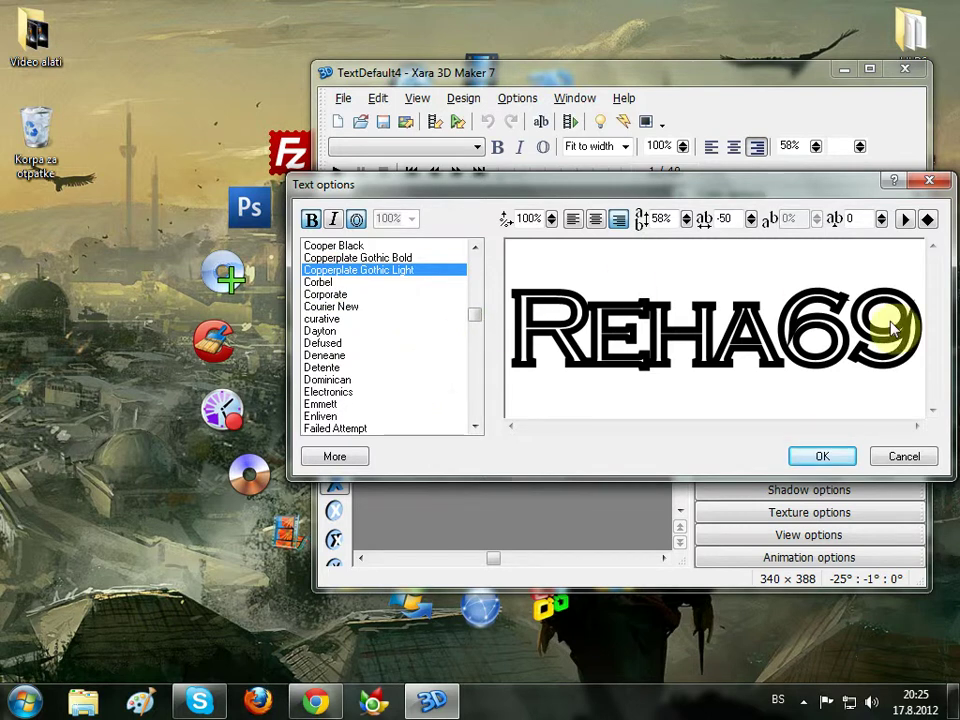
pyautogui.click(812, 456)
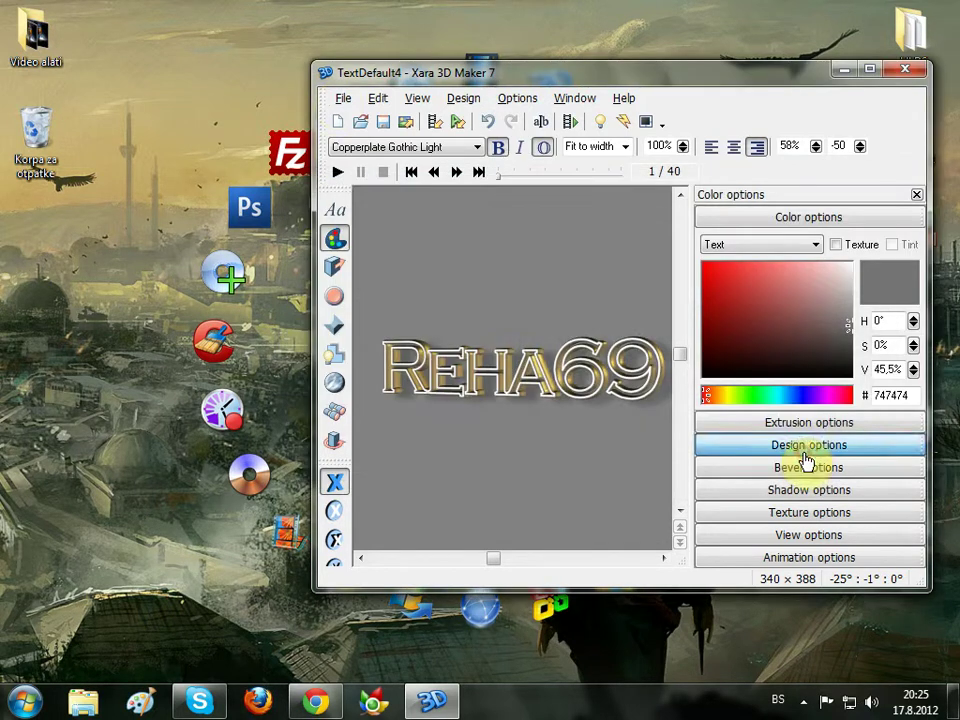
# Export the design to the desktop as a PNG image named logo.
pyautogui.click(341, 99)
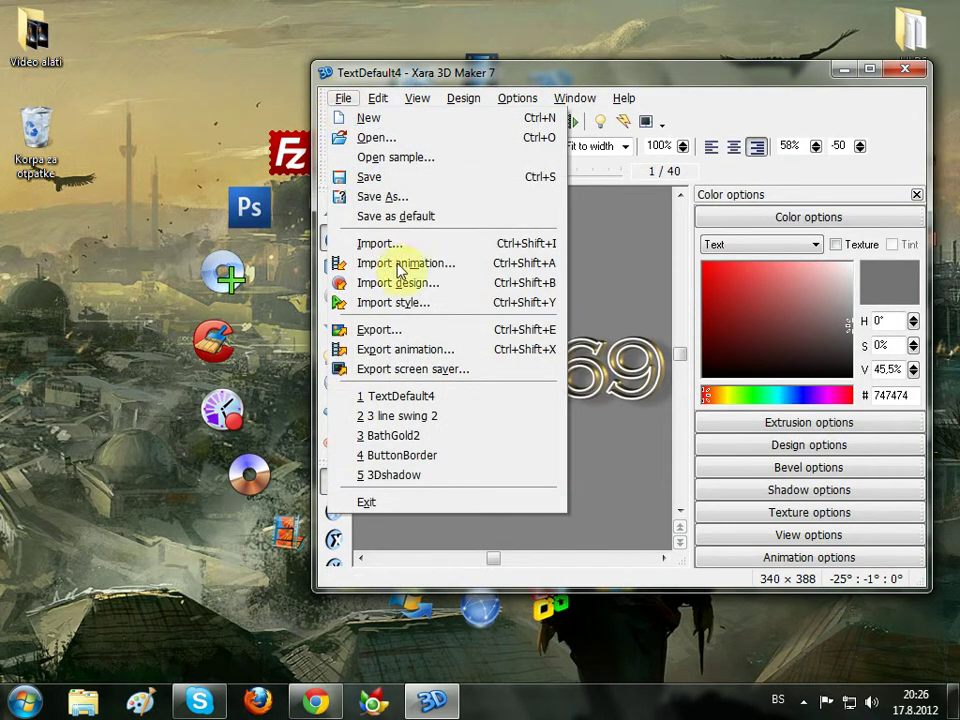
pyautogui.click(389, 333)
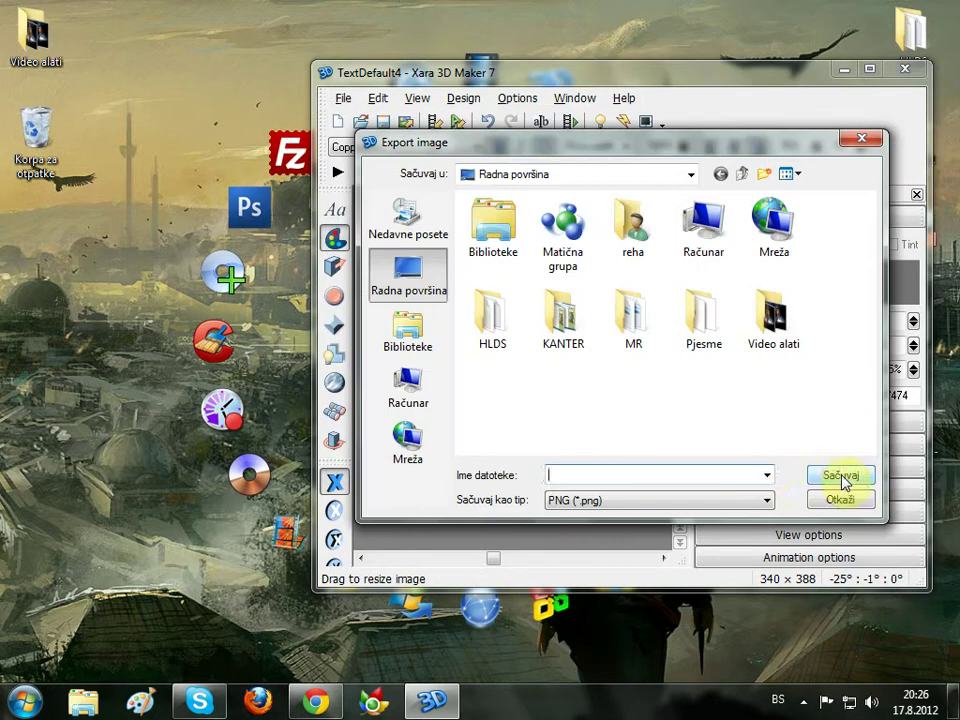
pyautogui.click(693, 502)
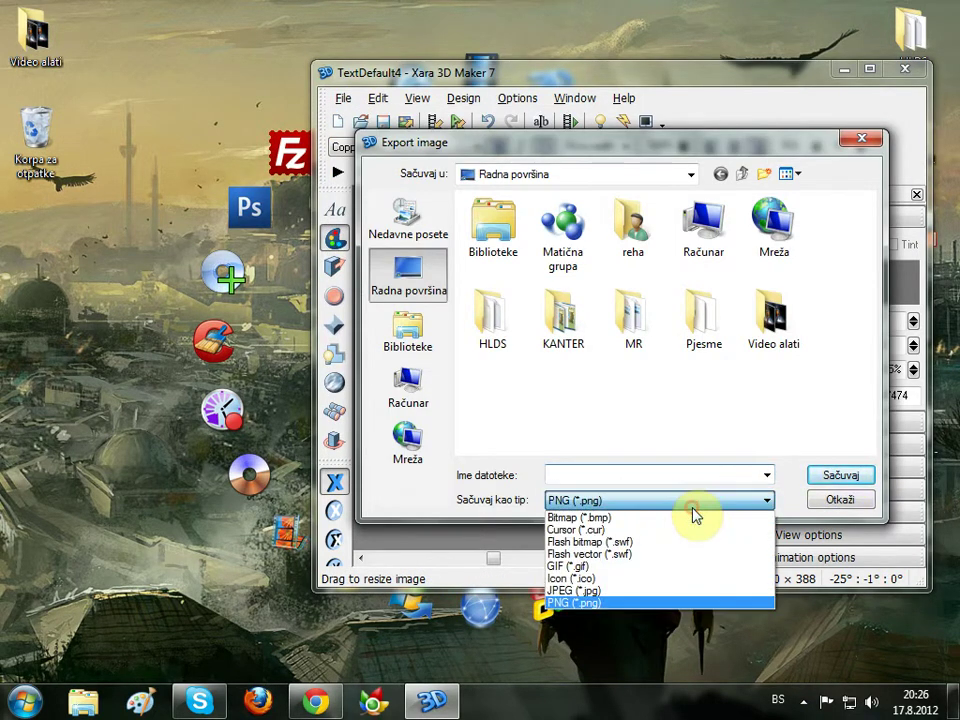
pyautogui.click(573, 604)
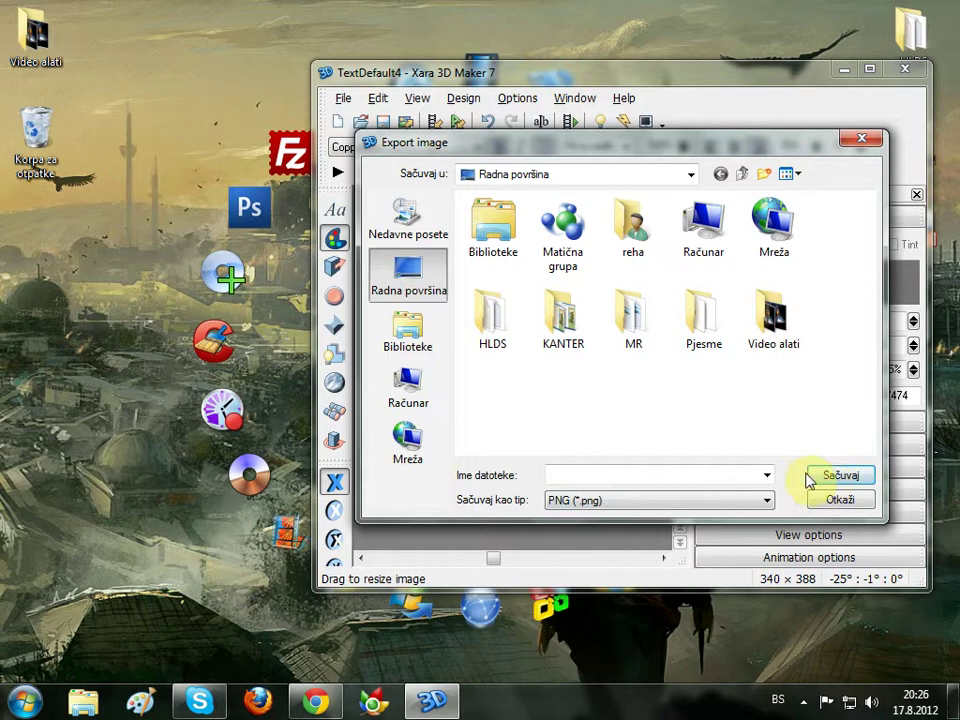
pyautogui.click(656, 474)
pyautogui.write('l')
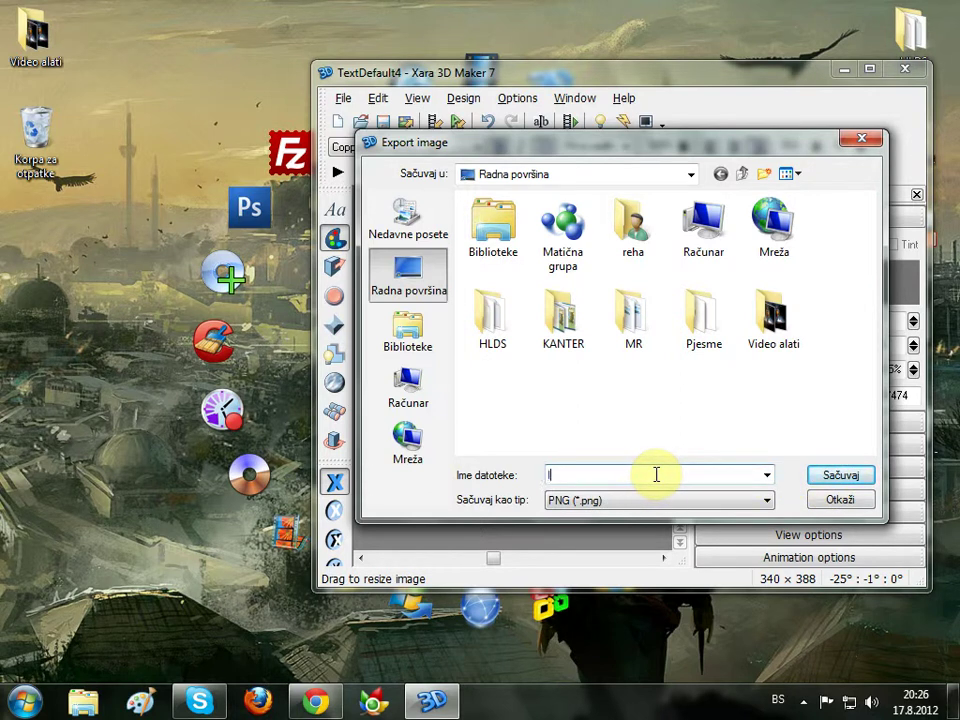
pyautogui.write('o')
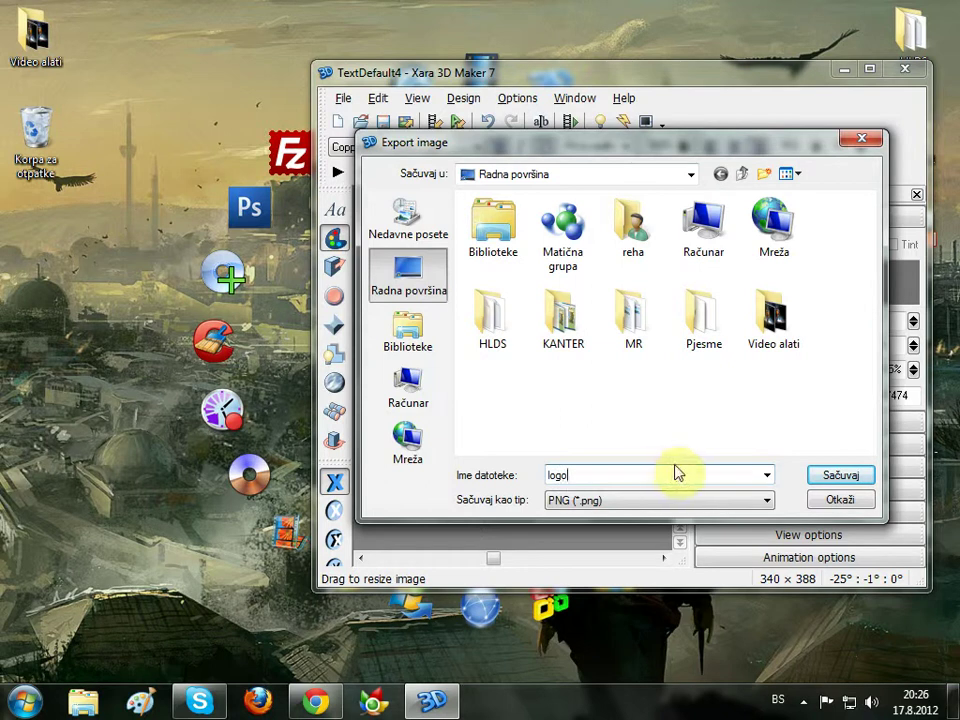
pyautogui.write('go')
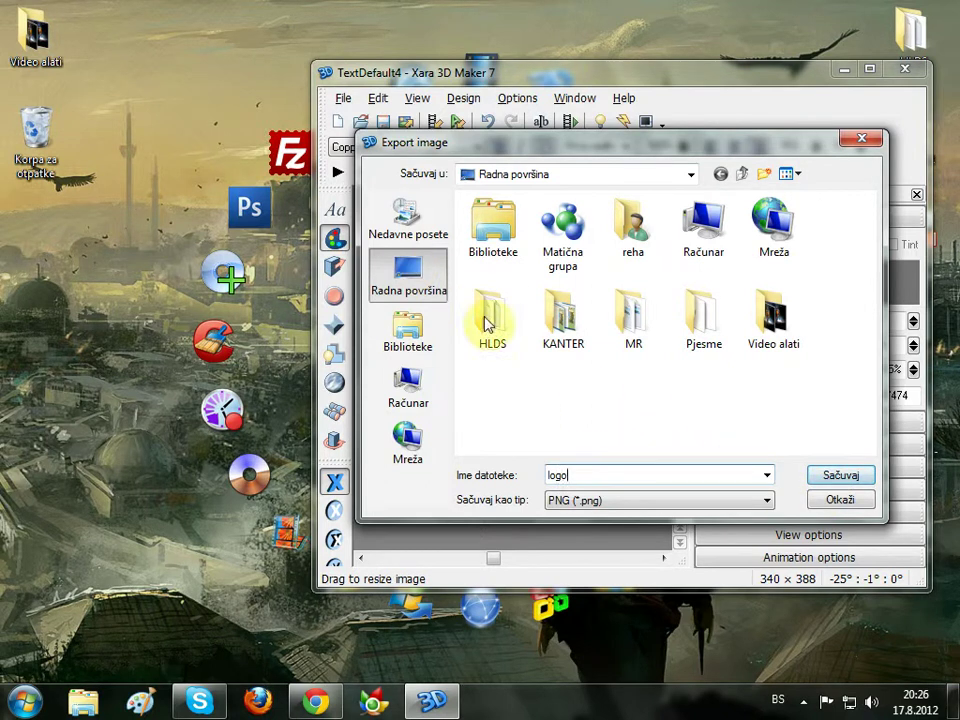
pyautogui.click(836, 477)
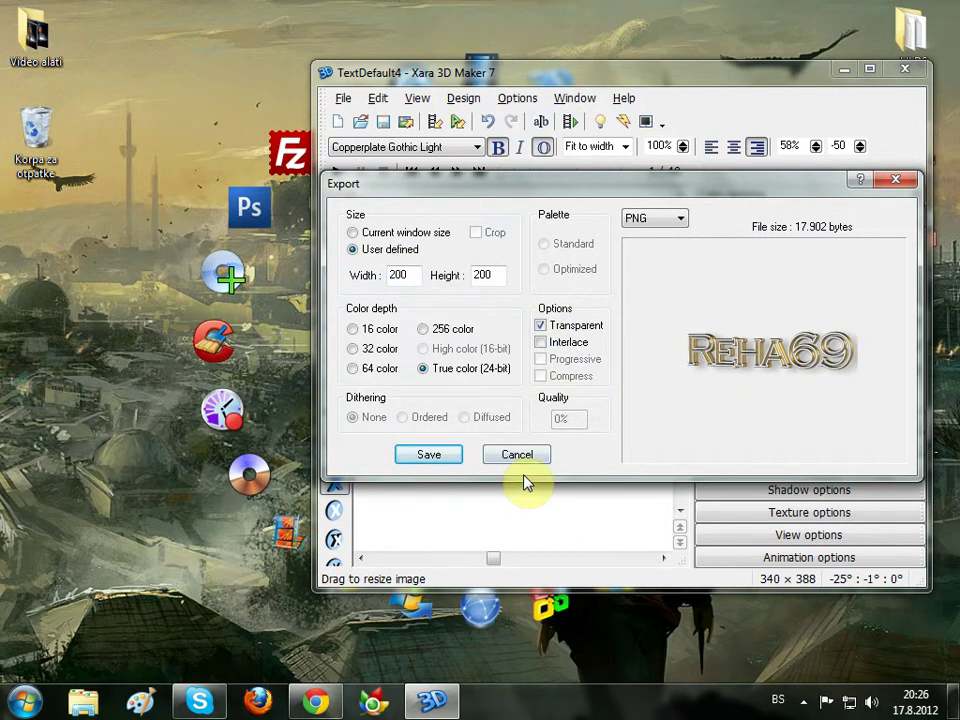
pyautogui.click(440, 458)
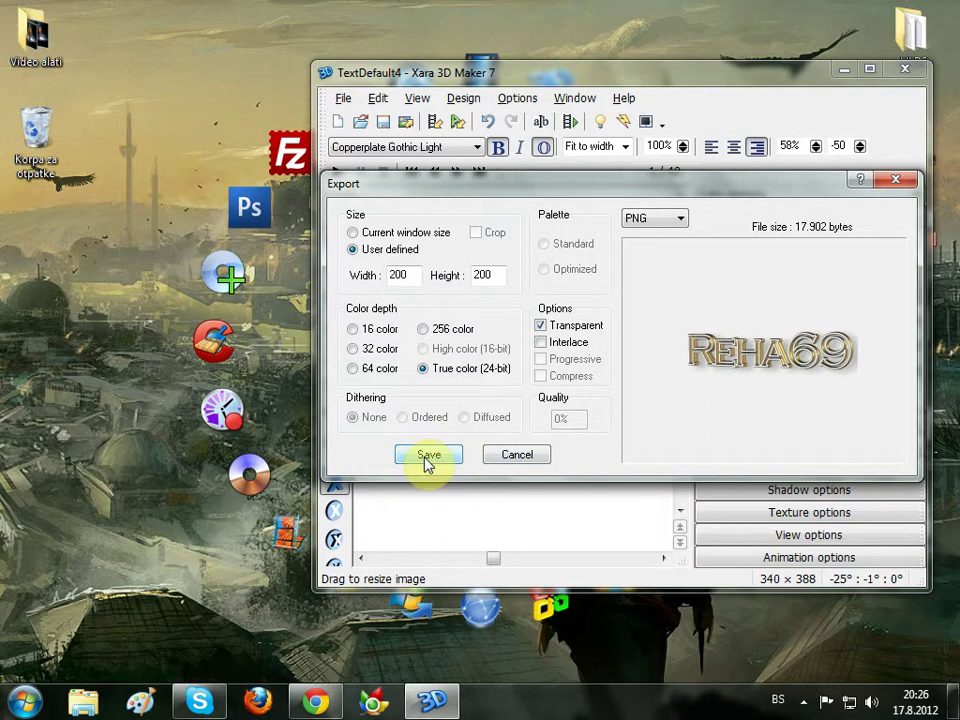
pyautogui.click(428, 458)
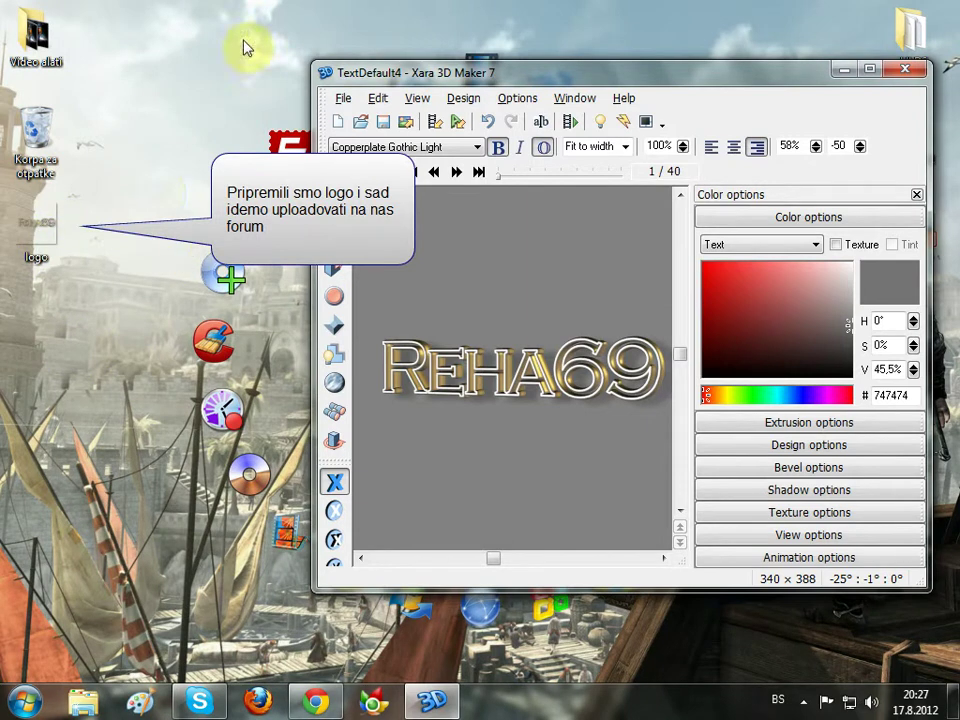
# Close Xara 3D Maker and open the Site Manager in FileZilla.
pyautogui.click(905, 70)
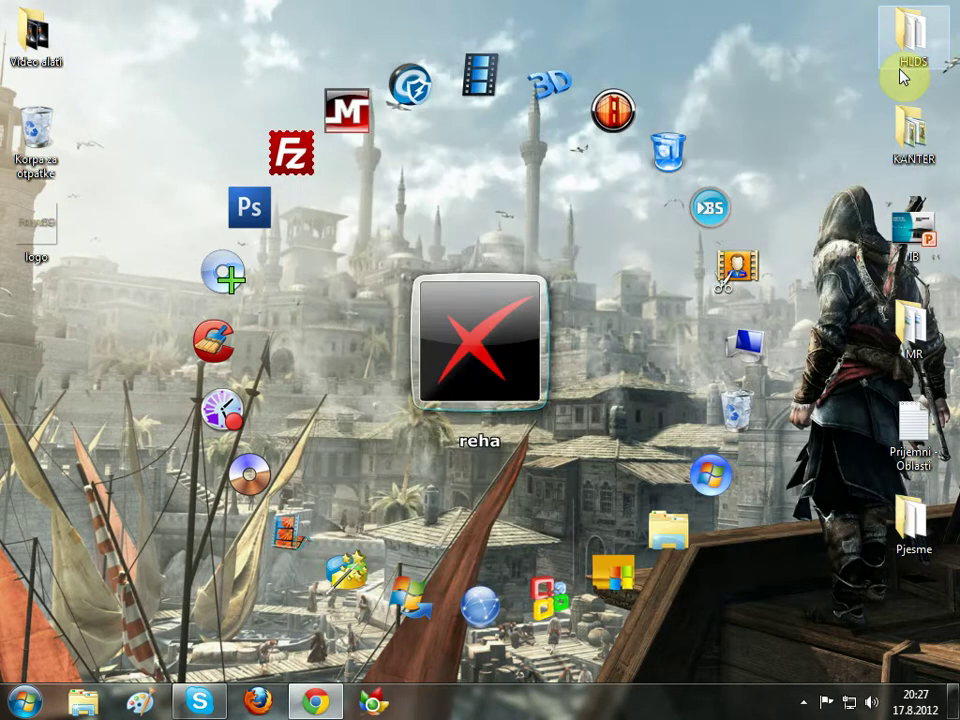
pyautogui.click(289, 161)
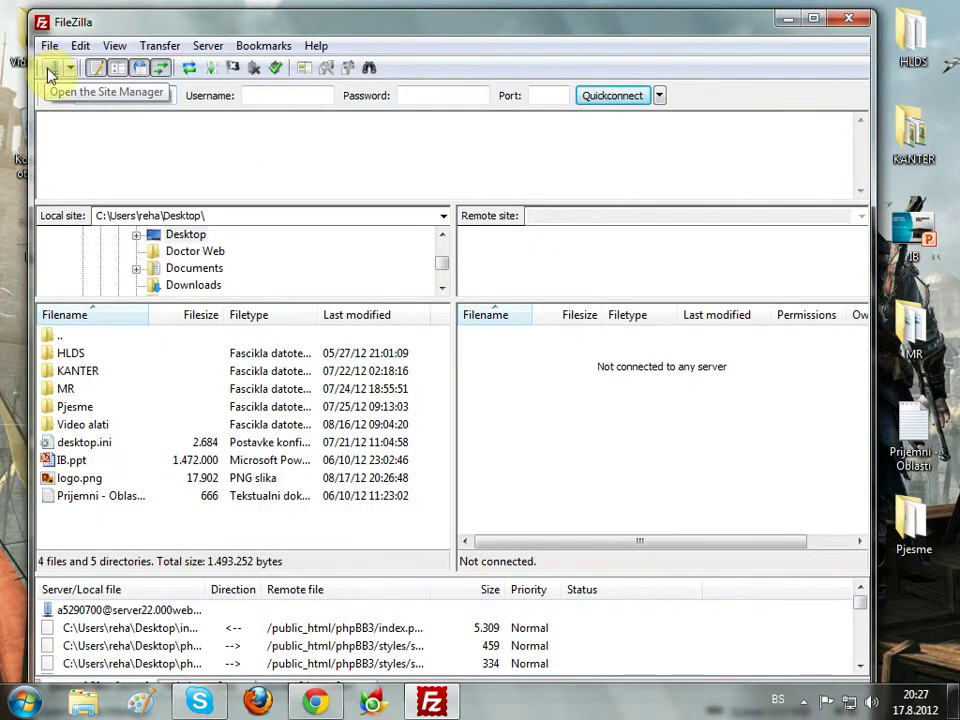
pyautogui.click(50, 75)
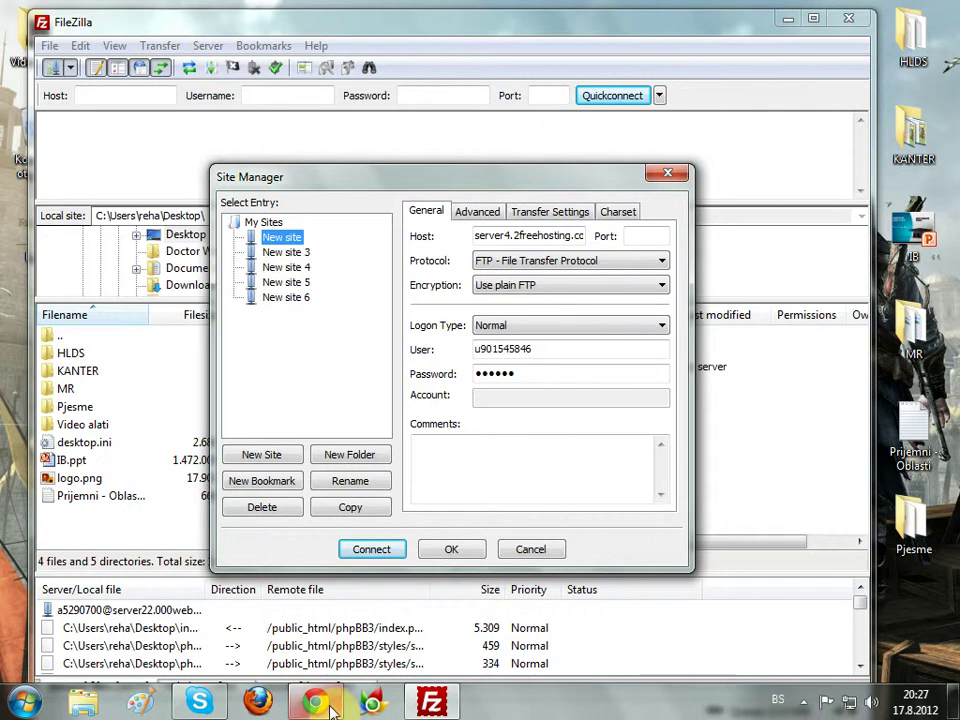
# Switch to Chrome, open the 000webhost members login page, and log in by entering the image verification symbols.
pyautogui.click(165, 152)
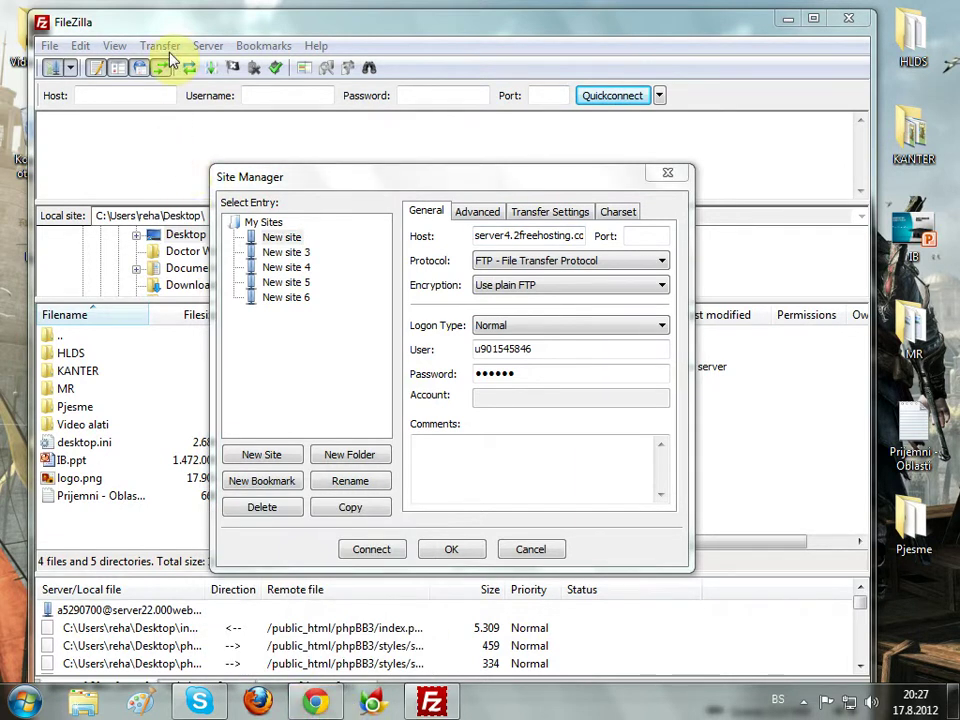
pyautogui.click(318, 706)
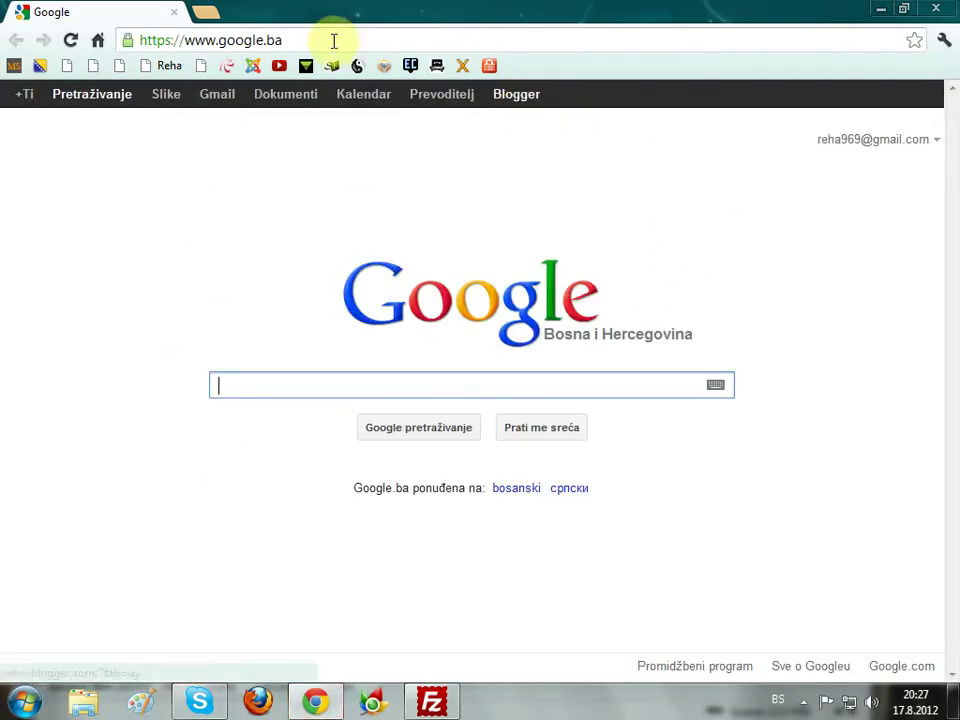
pyautogui.click(230, 68)
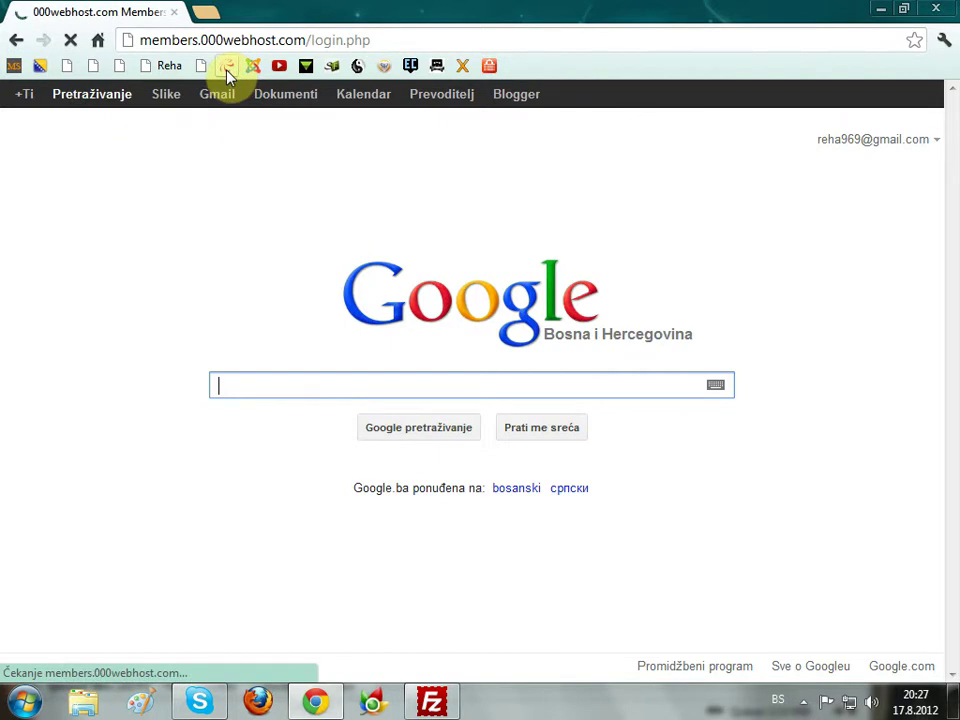
pyautogui.click(214, 459)
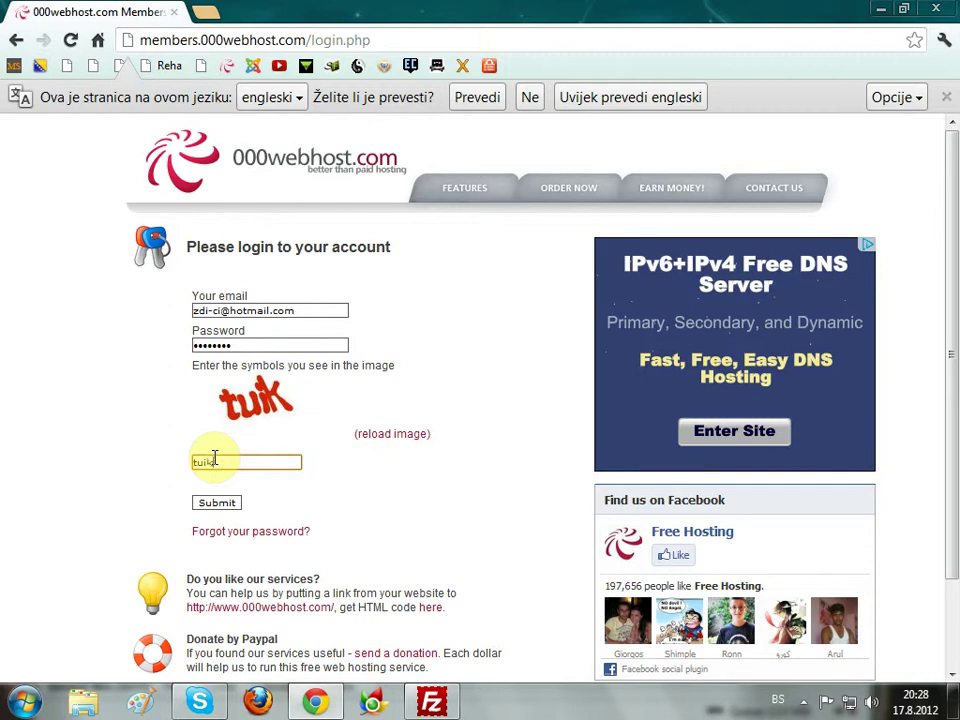
pyautogui.write('tuik')
pyautogui.press('Return')
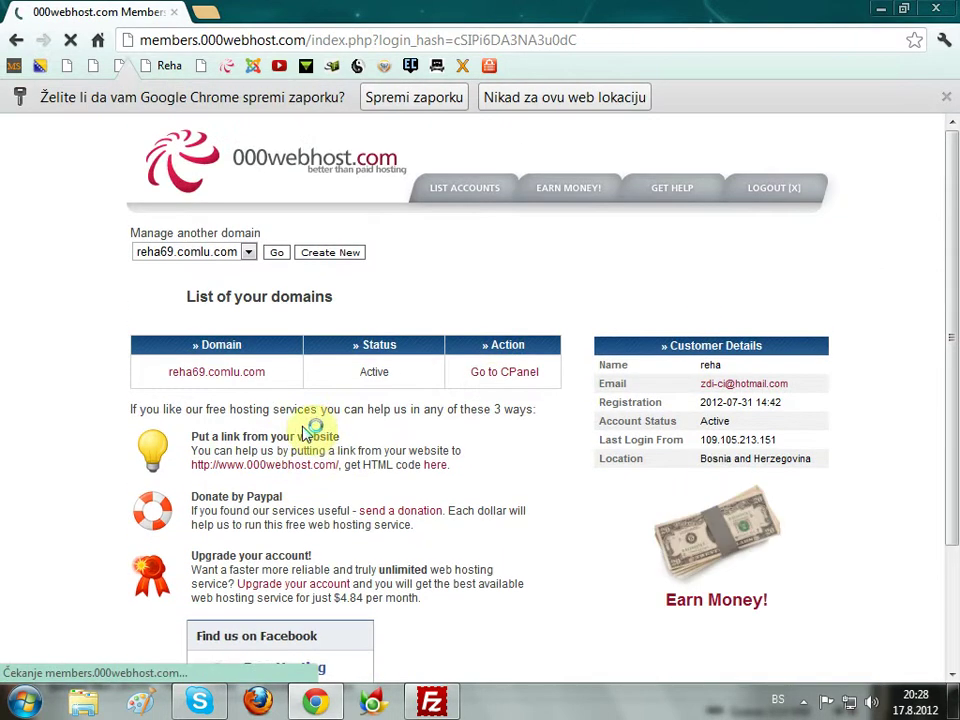
# Open the CPanel of the reha69.comlu.com domain and copy the server name from the account information.
pyautogui.click(505, 373)
pyautogui.scroll(-2, 512, 378)
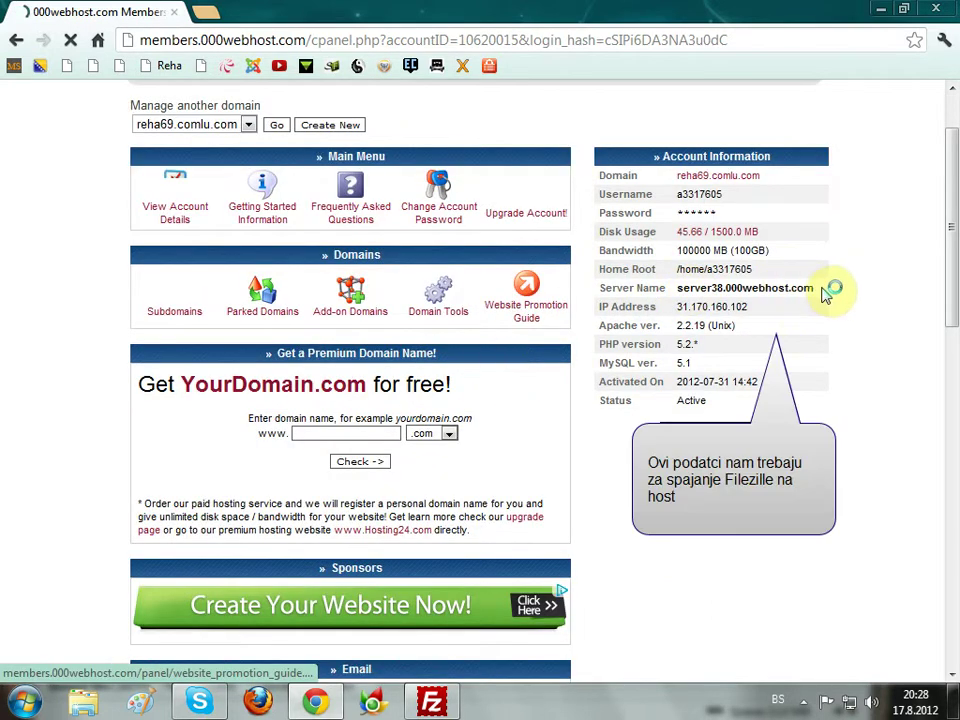
pyautogui.moveTo(822, 289); pyautogui.dragTo(678, 290)
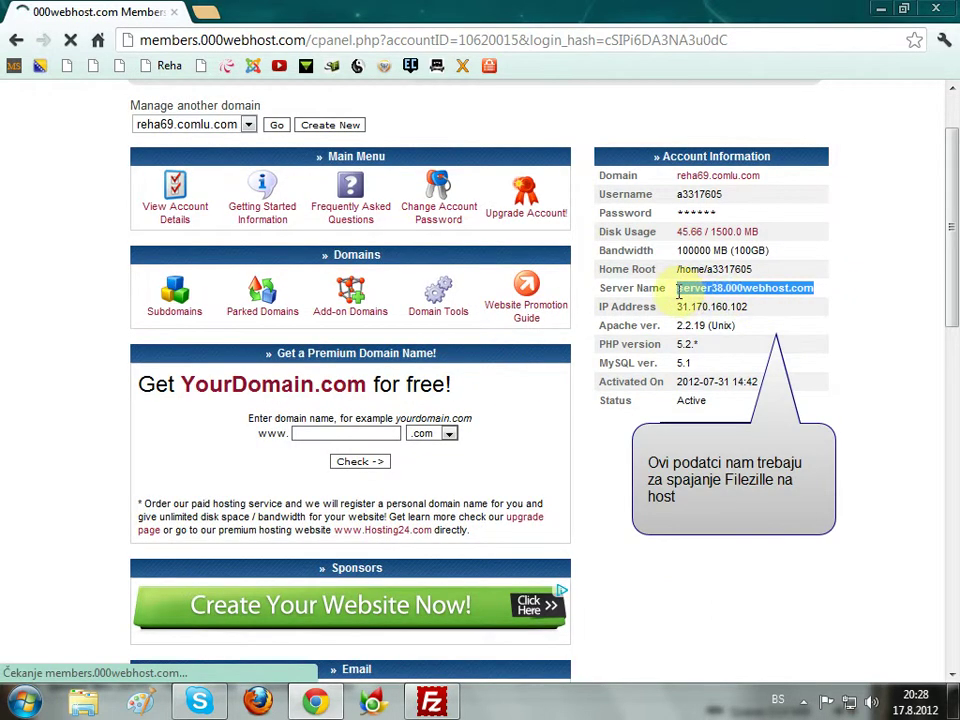
pyautogui.rightClick(720, 325)
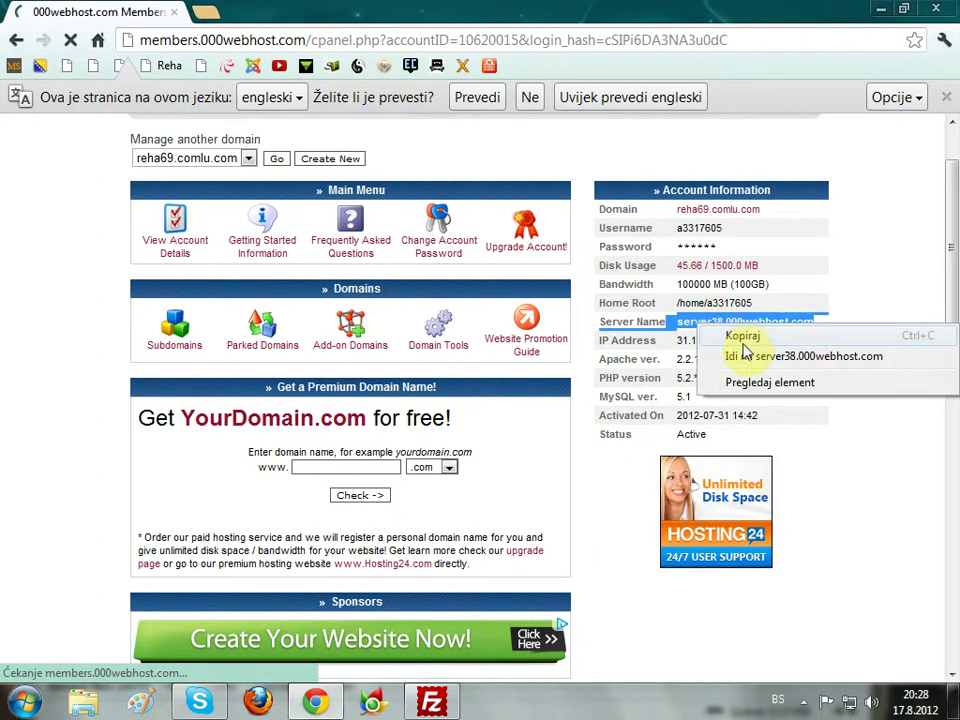
pyautogui.click(744, 339)
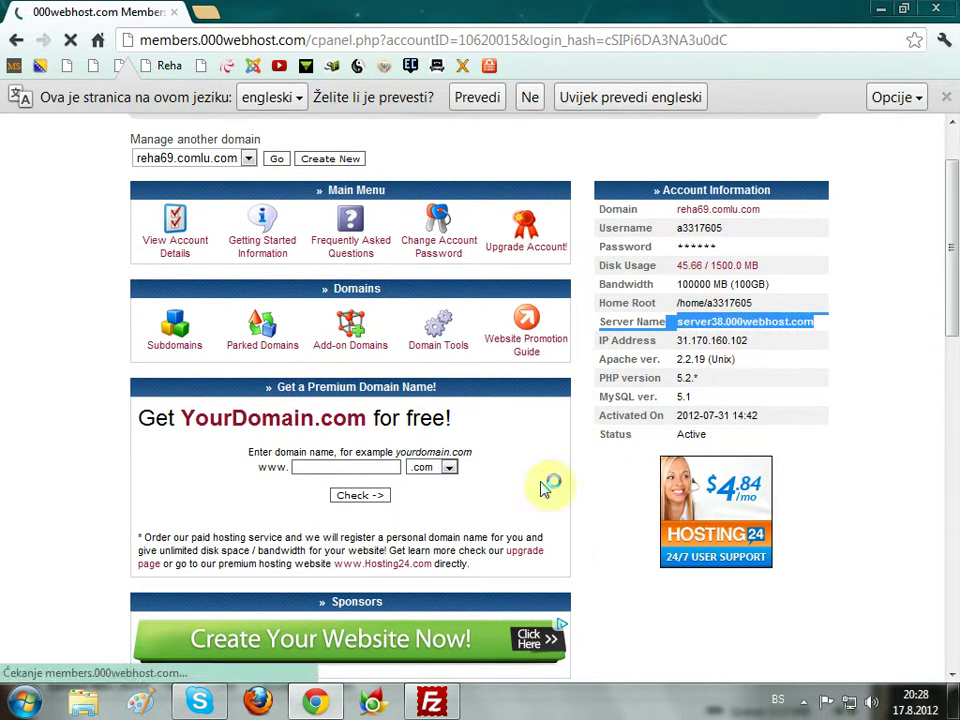
# Switch to FileZilla and replace the site entry's host with the copied server38.000webhost.com.
pyautogui.click(432, 705)
pyautogui.doubleClick(498, 241)
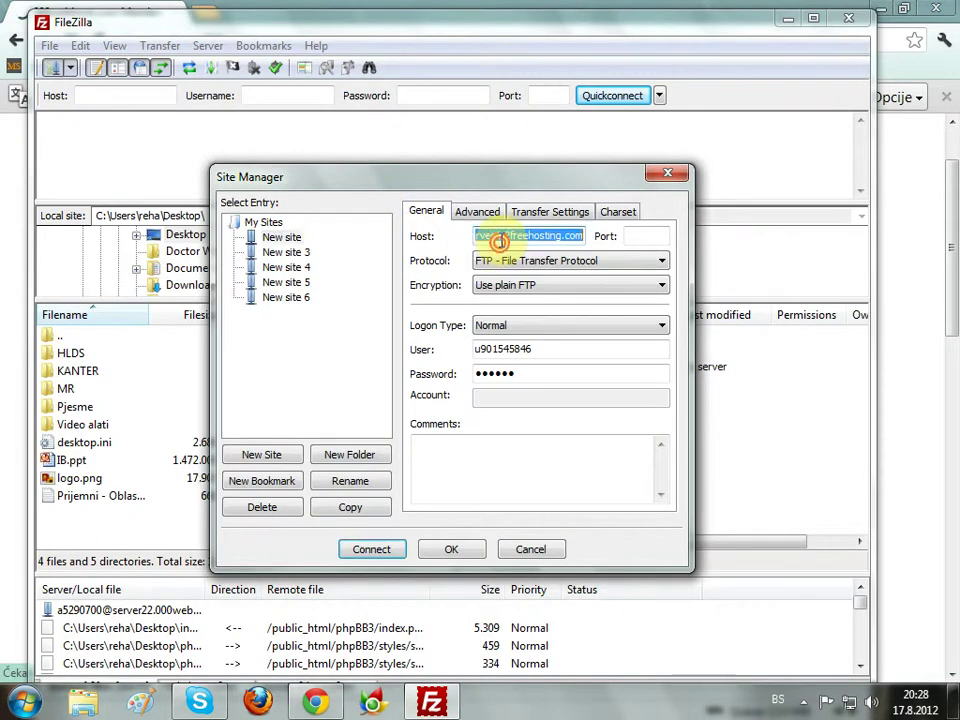
pyautogui.rightClick(503, 240)
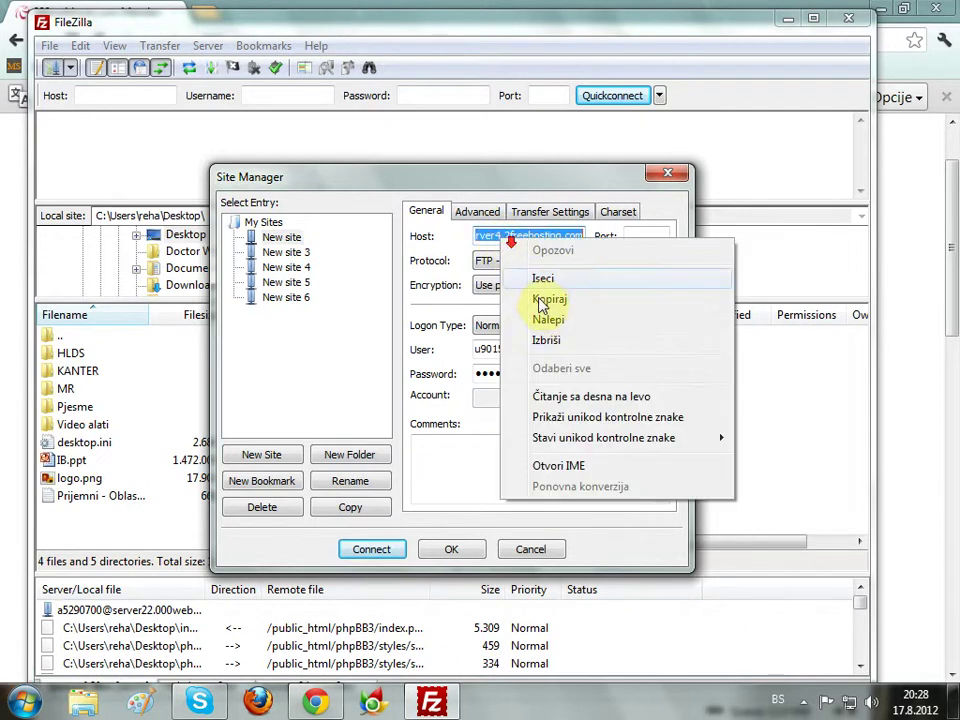
pyautogui.click(548, 319)
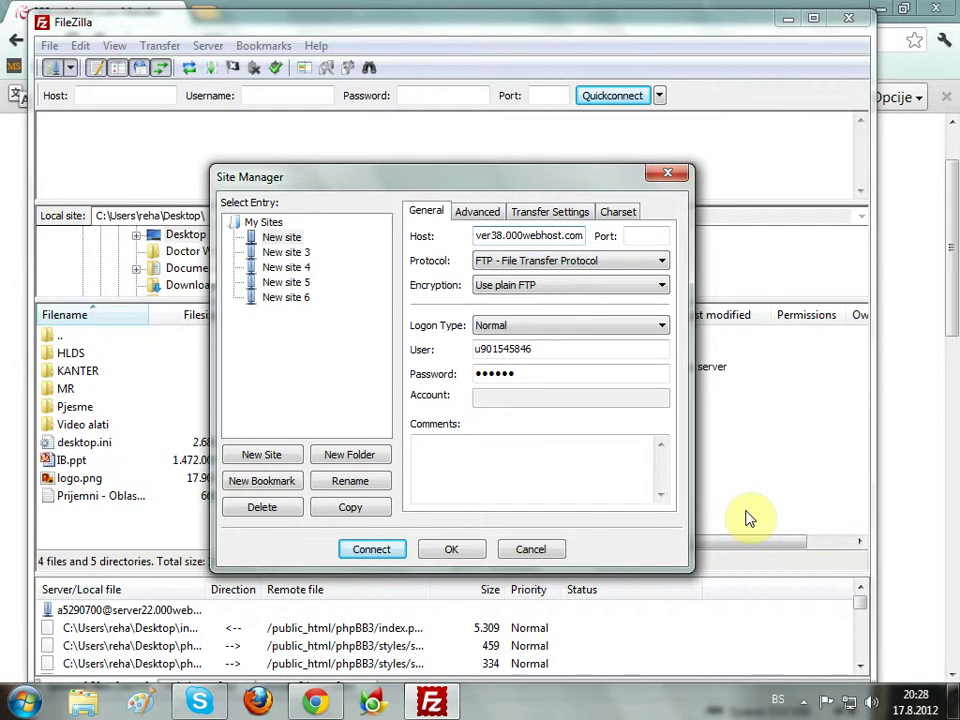
# Copy the hosting account's username from the 000webhost account information in Chrome and paste it over the user in FileZilla's site entry.
pyautogui.click(316, 702)
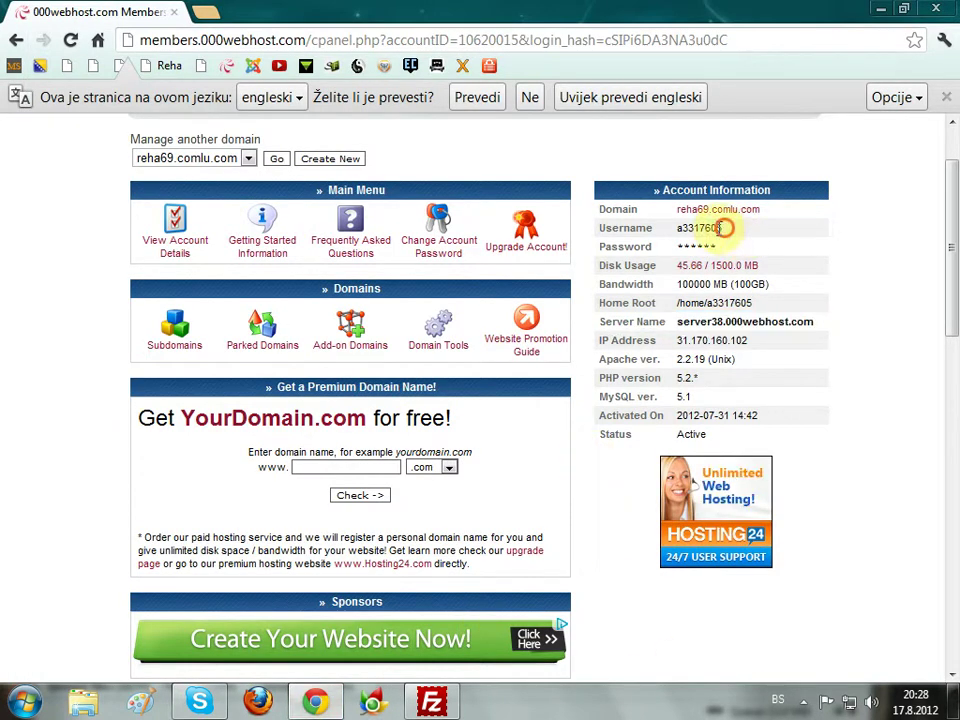
pyautogui.doubleClick(707, 225)
pyautogui.rightClick(706, 229)
pyautogui.click(715, 242)
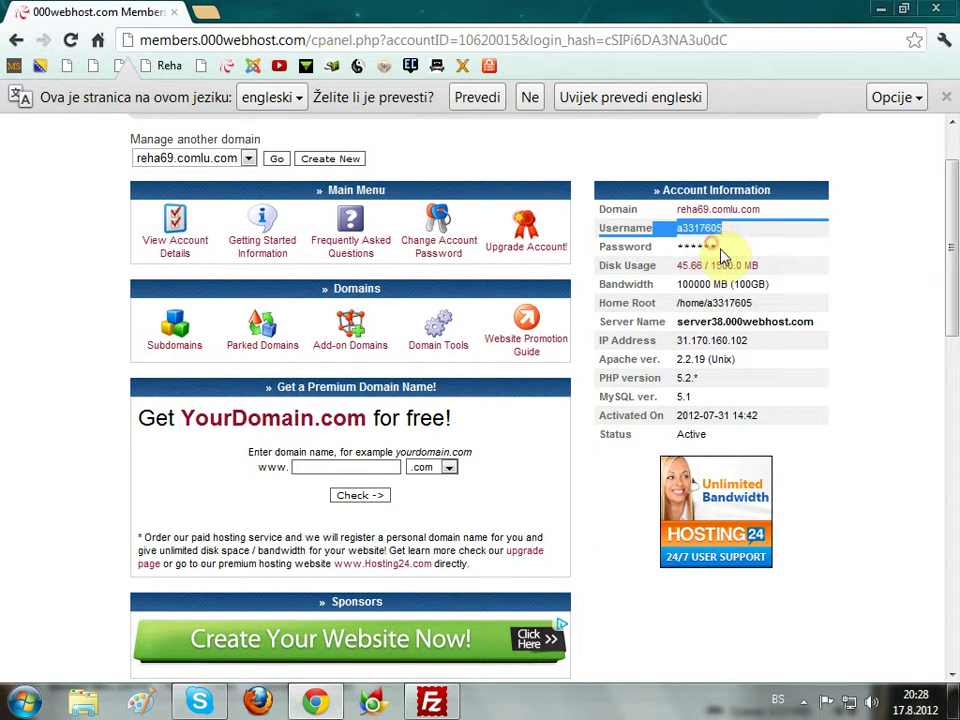
pyautogui.click(432, 702)
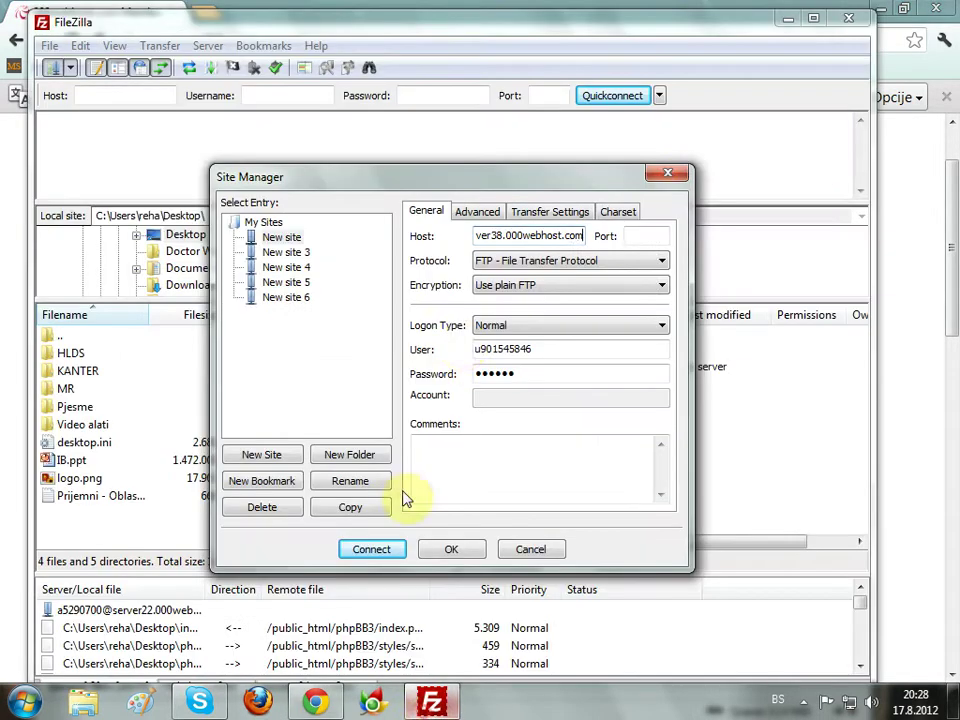
pyautogui.moveTo(540, 347); pyautogui.dragTo(508, 346)
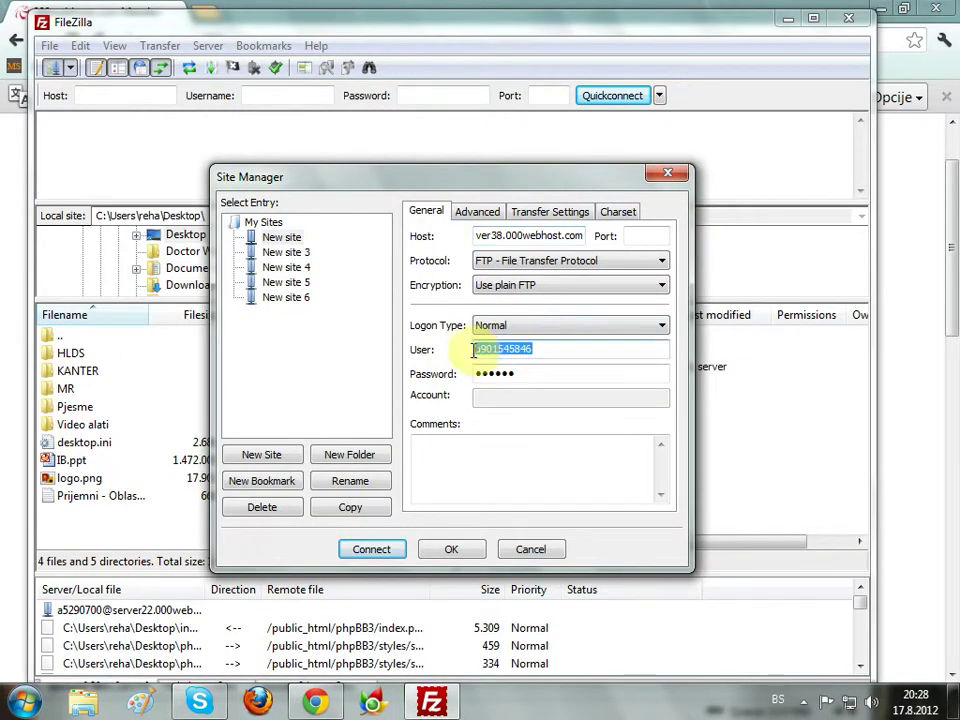
pyautogui.rightClick(500, 352)
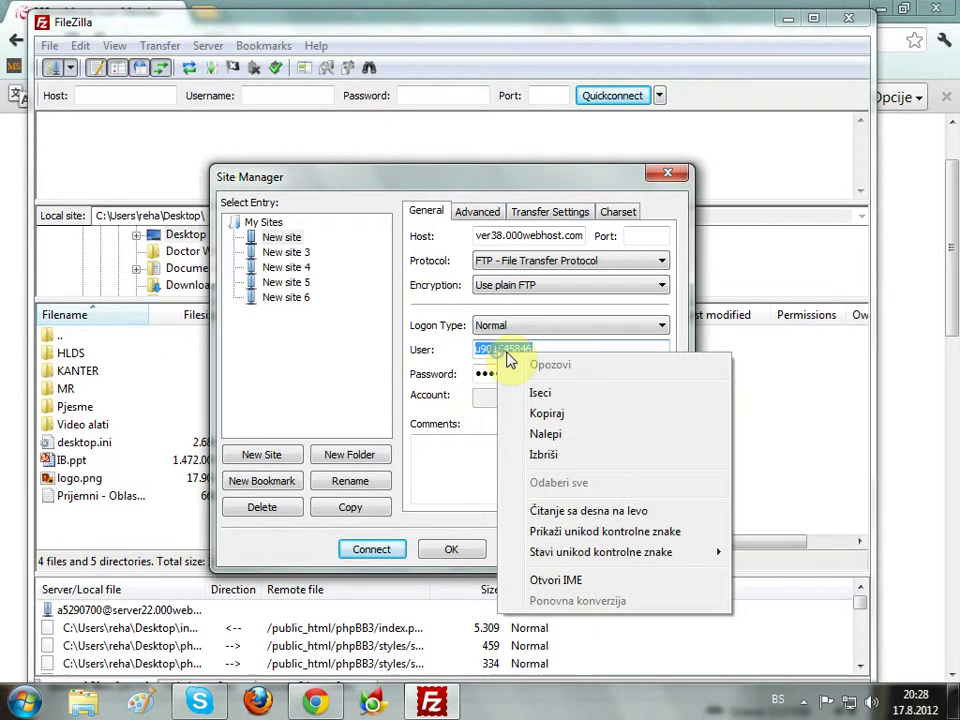
pyautogui.click(542, 434)
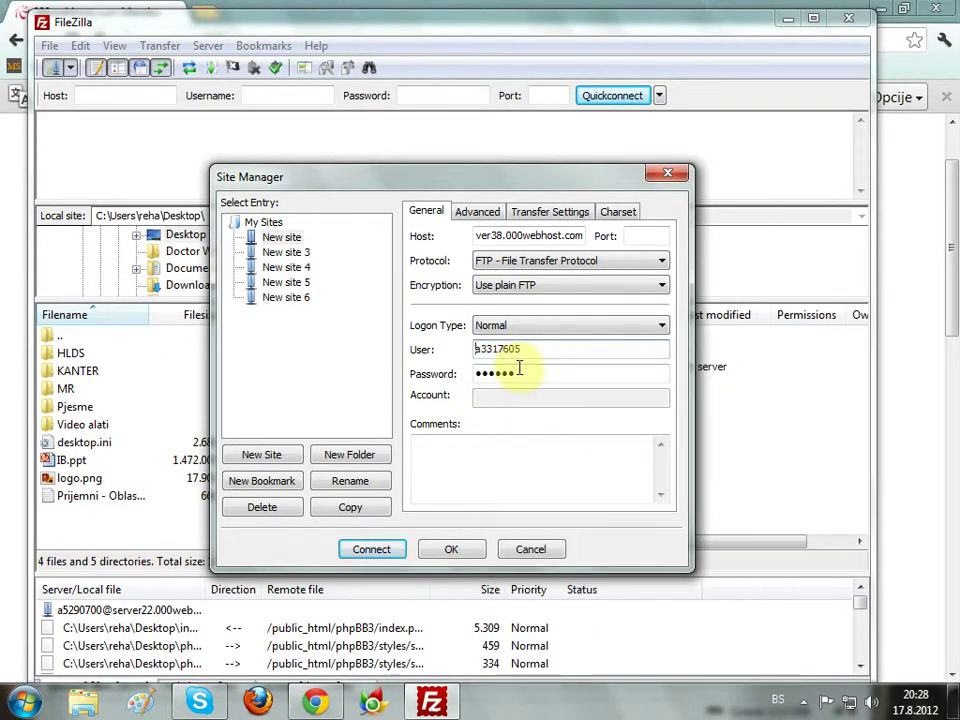
# Replace the site entry's password with the webhost account password and keep the logon type set to Normal.
pyautogui.moveTo(510, 374); pyautogui.dragTo(470, 373)
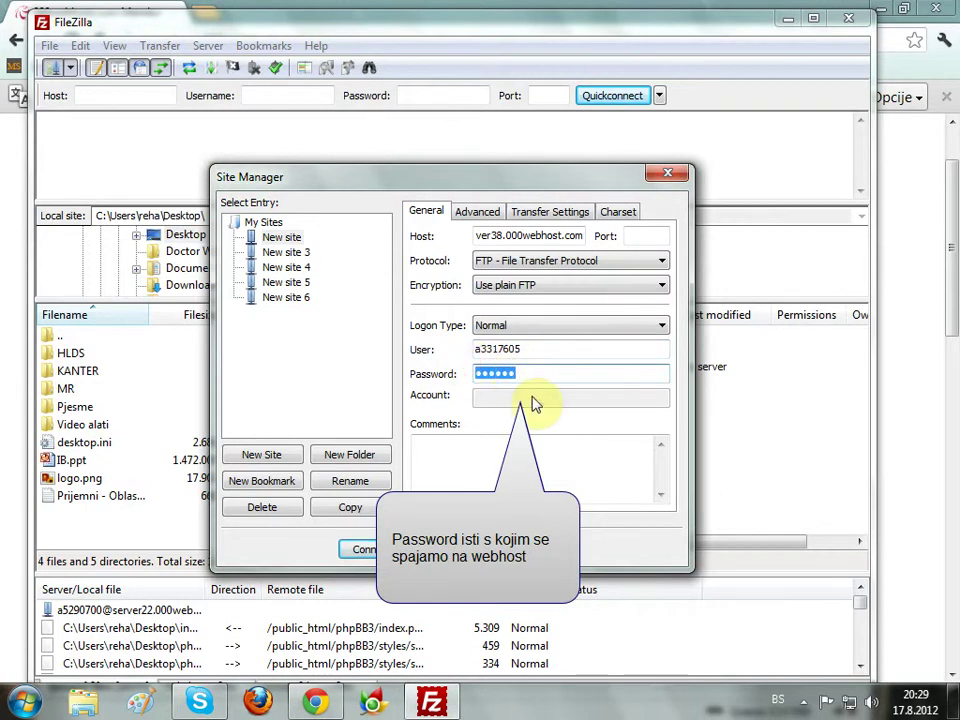
pyautogui.write('••')
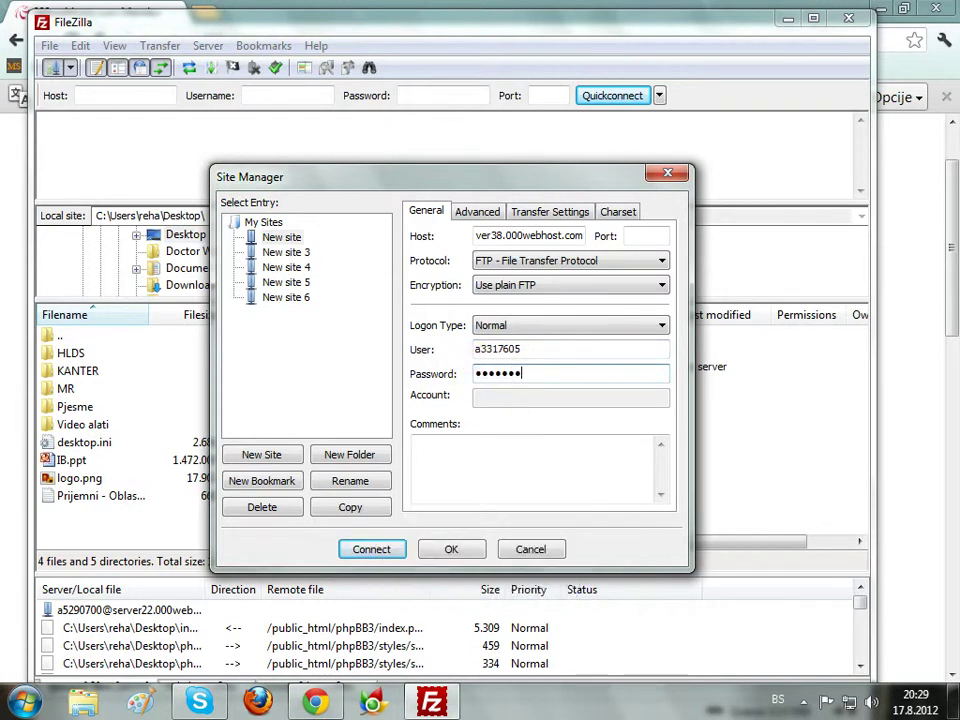
pyautogui.click(538, 324)
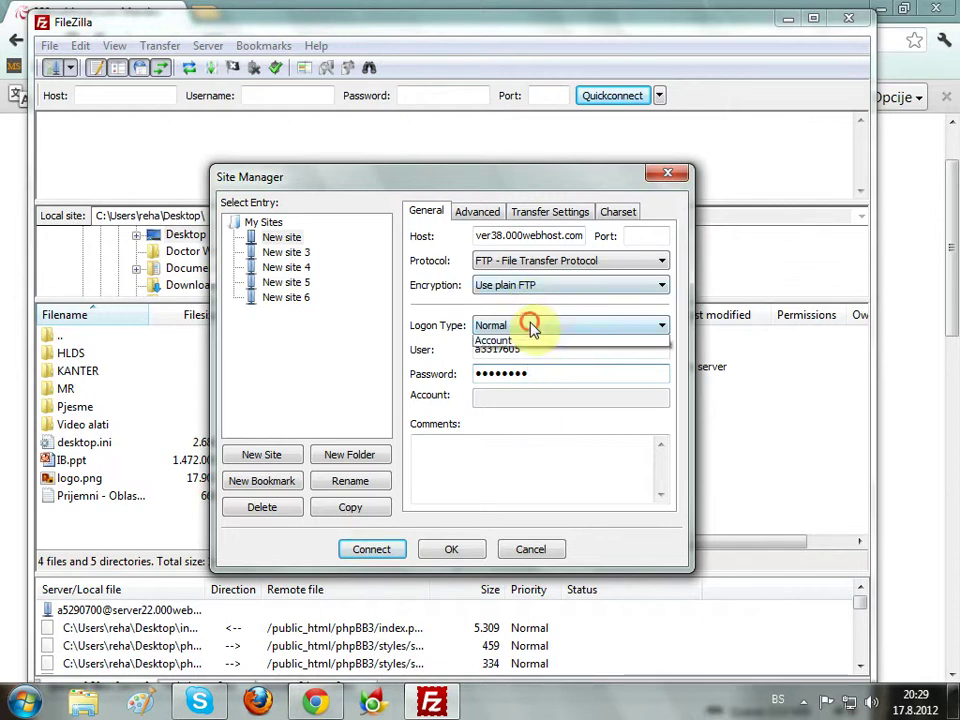
pyautogui.click(534, 328)
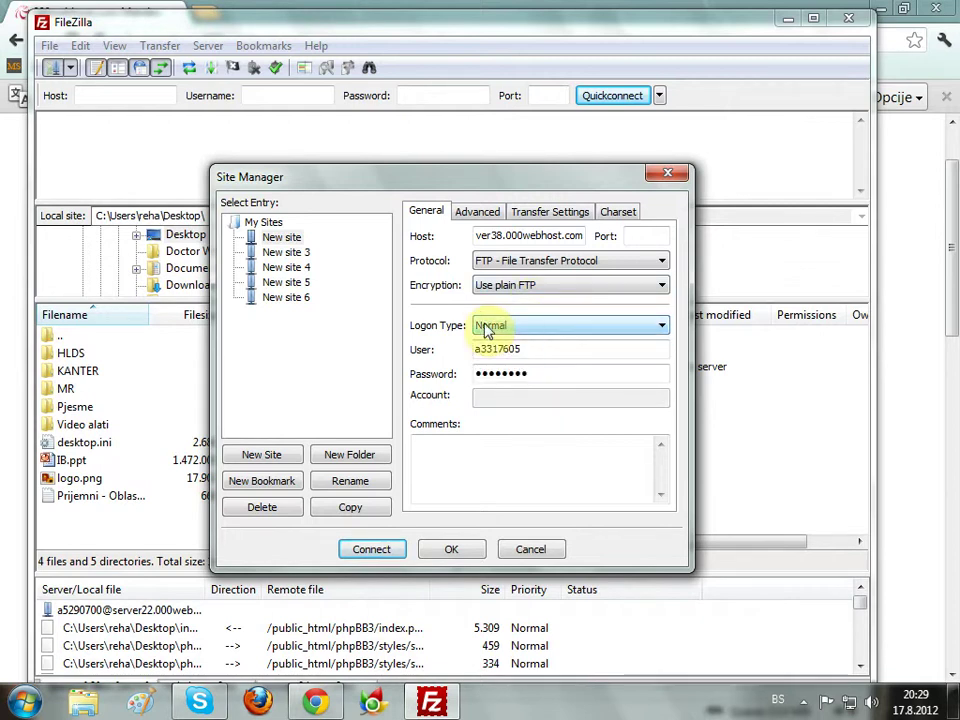
# Connect to the configured site, open the remote public_html folder, and select the local logo.png file.
pyautogui.click(374, 551)
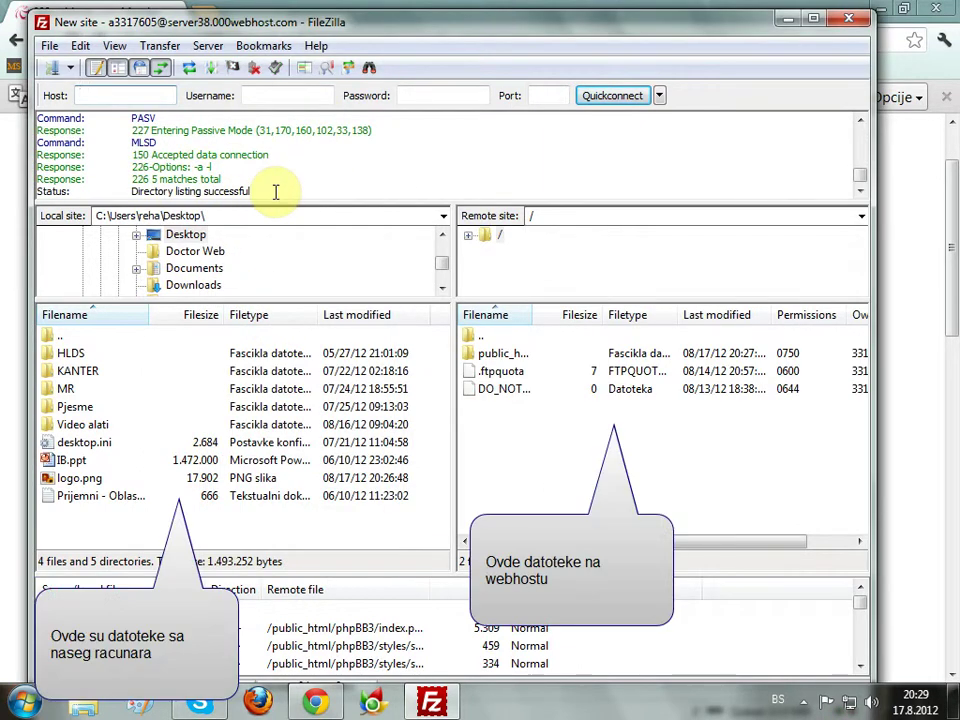
pyautogui.doubleClick(502, 356)
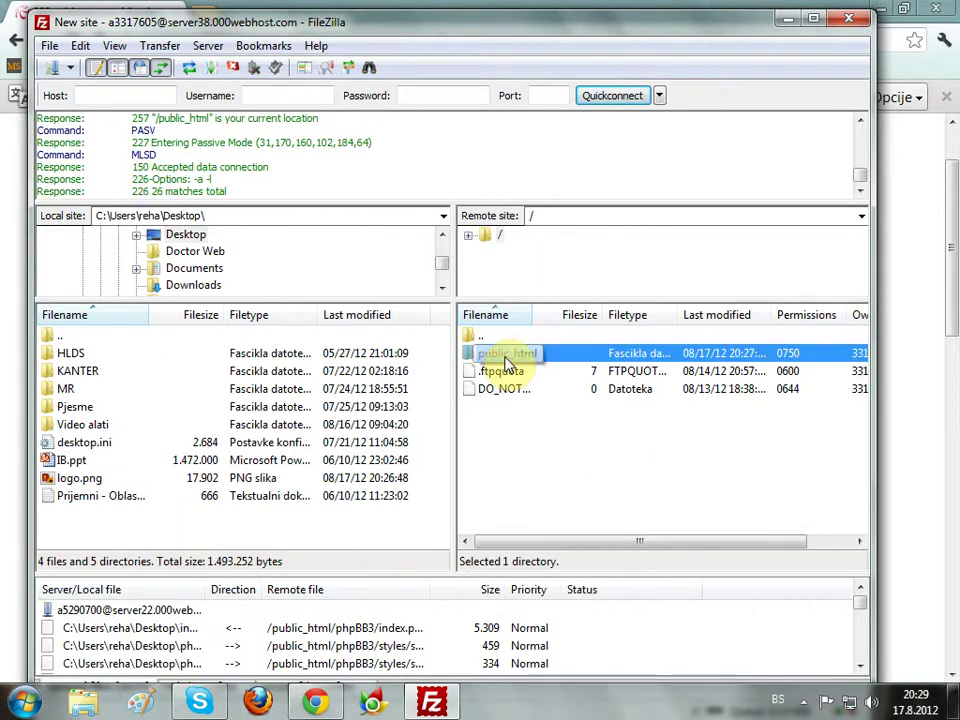
pyautogui.click(84, 480)
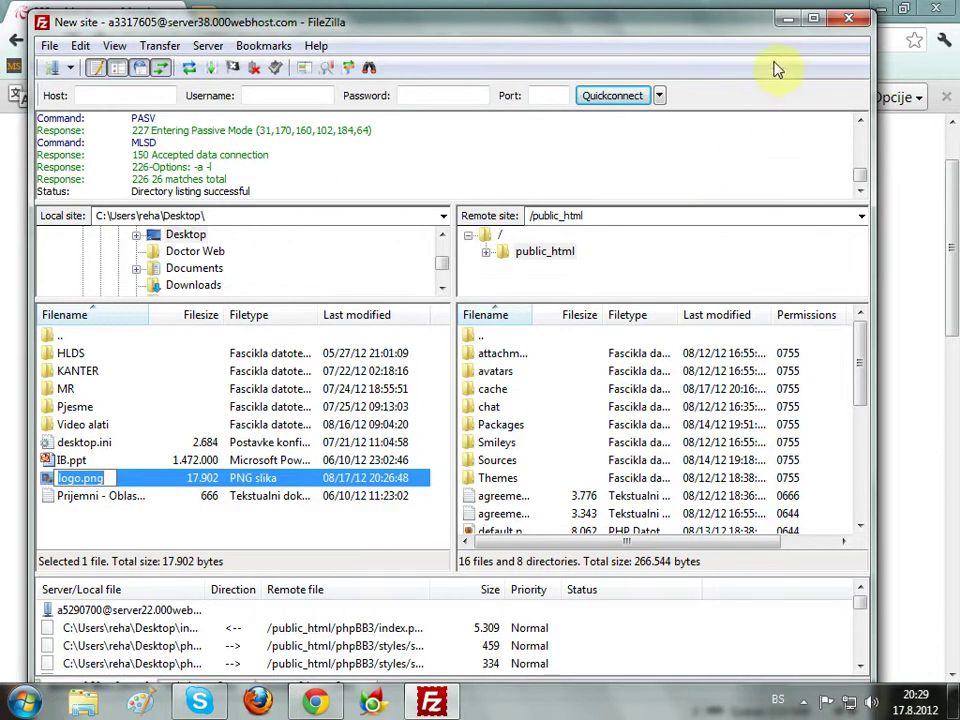
# Open the Reha69 forum in a new Chrome tab and inspect its header logo to find the image's server path.
pyautogui.click(786, 24)
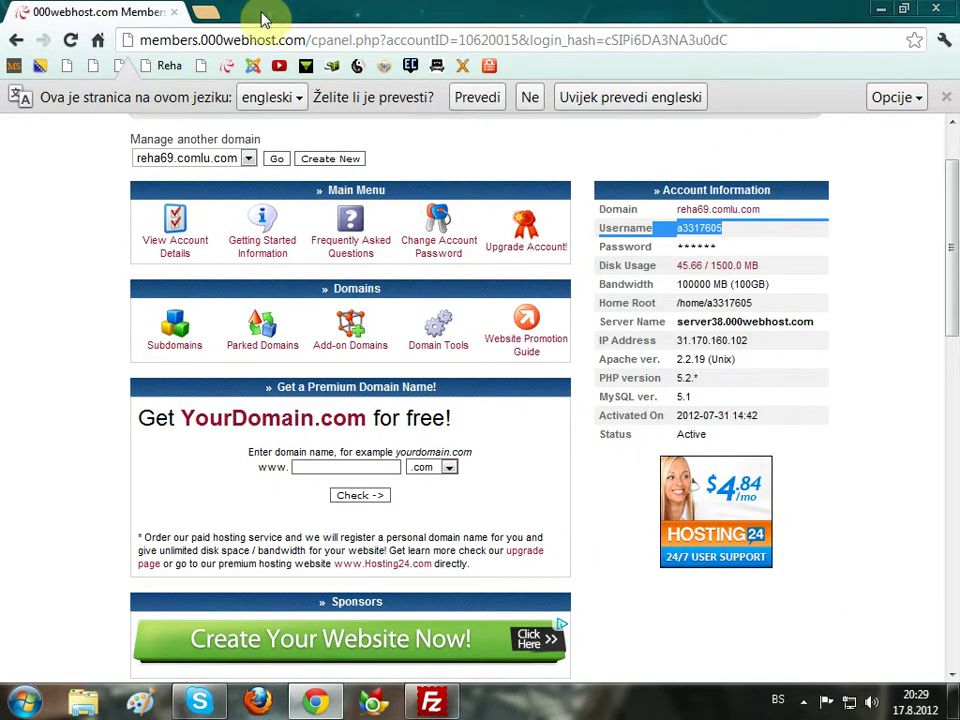
pyautogui.click(205, 14)
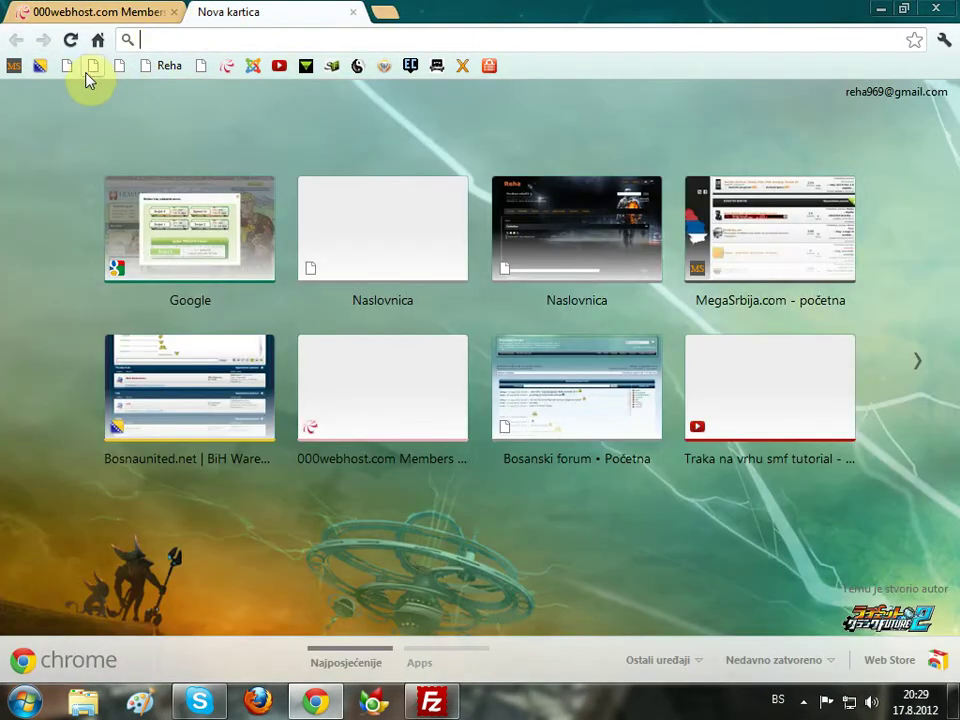
pyautogui.click(92, 68)
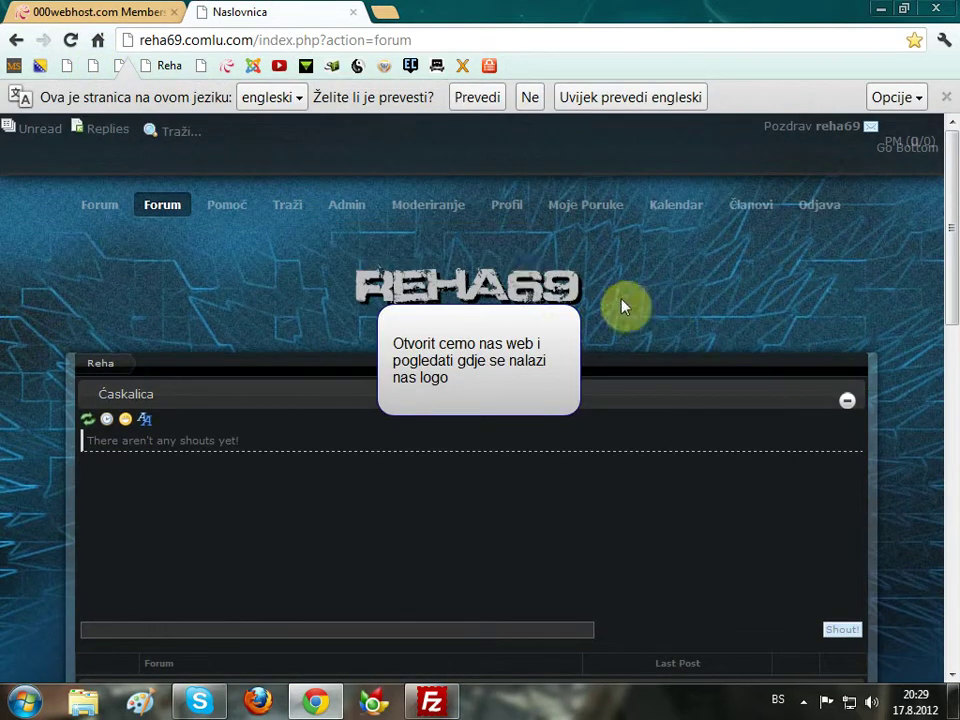
pyautogui.rightClick(460, 283)
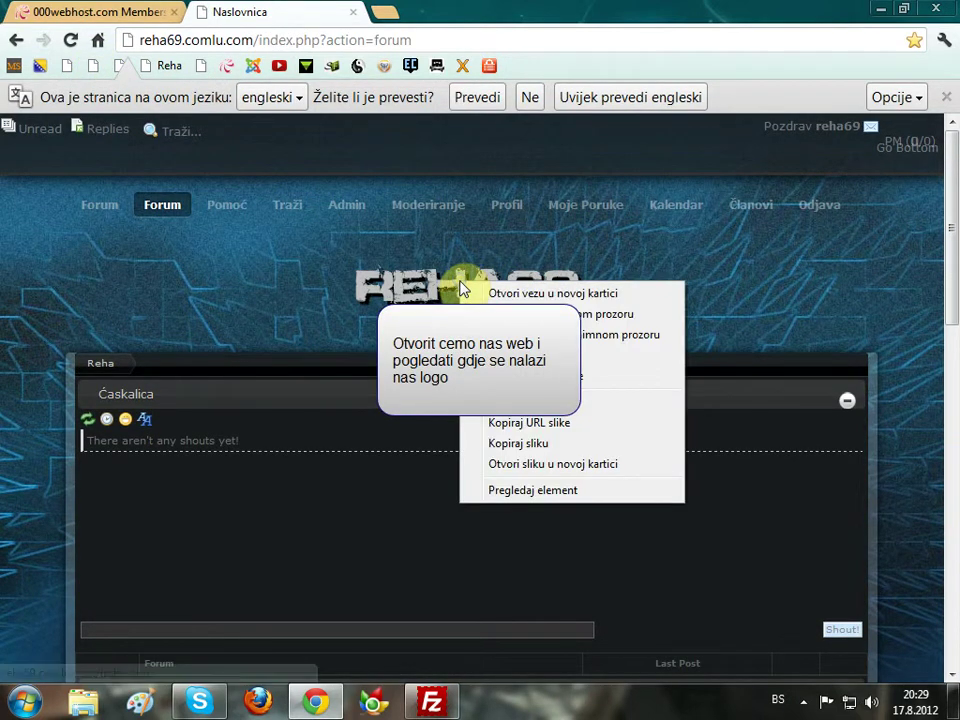
pyautogui.click(508, 490)
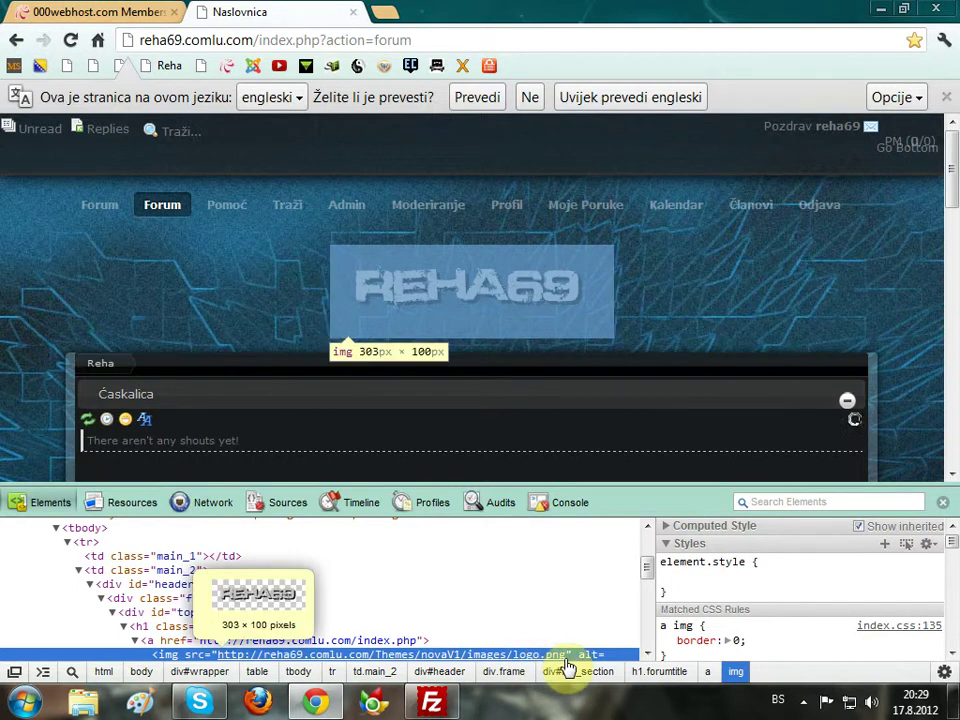
# Return to FileZilla and browse the remote site to /public_html/Themes/novaV1/images to locate the forum's logo image.
pyautogui.click(430, 703)
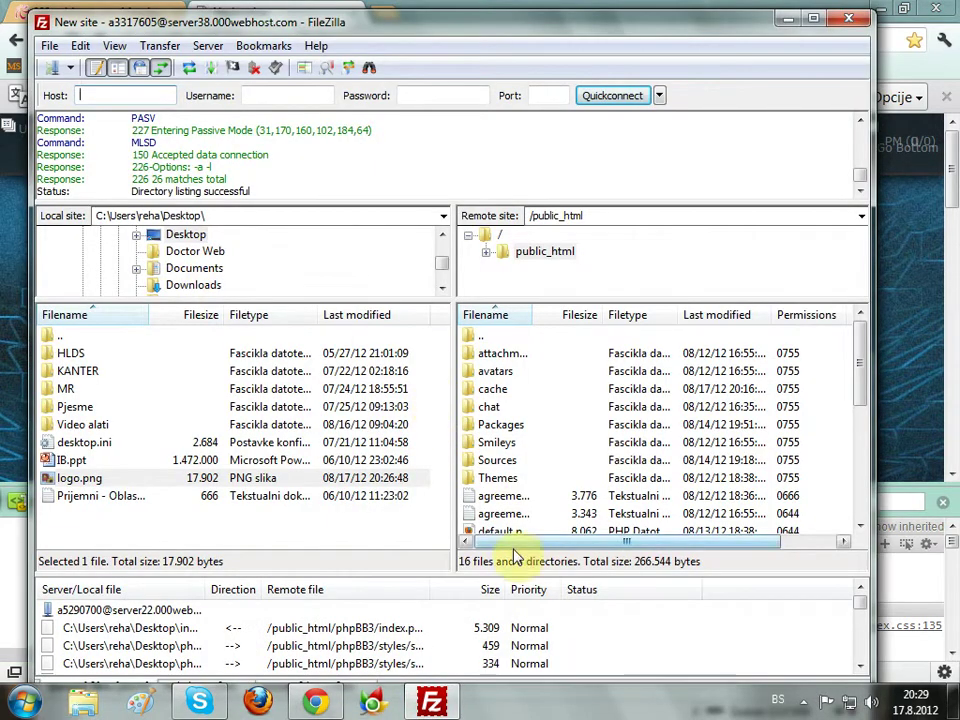
pyautogui.doubleClick(503, 478)
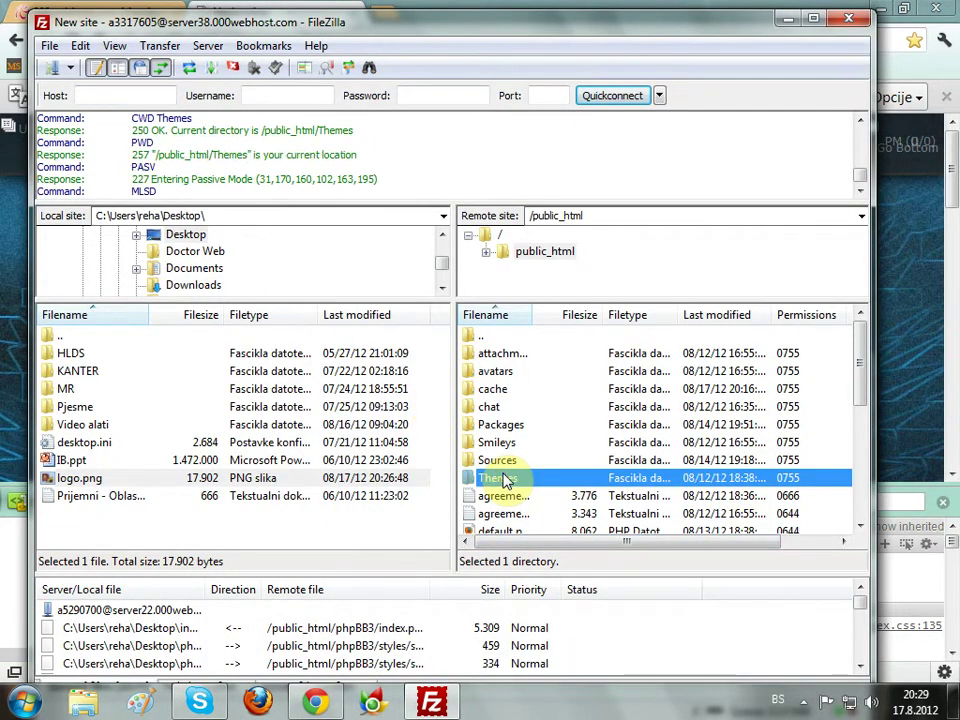
pyautogui.doubleClick(498, 391)
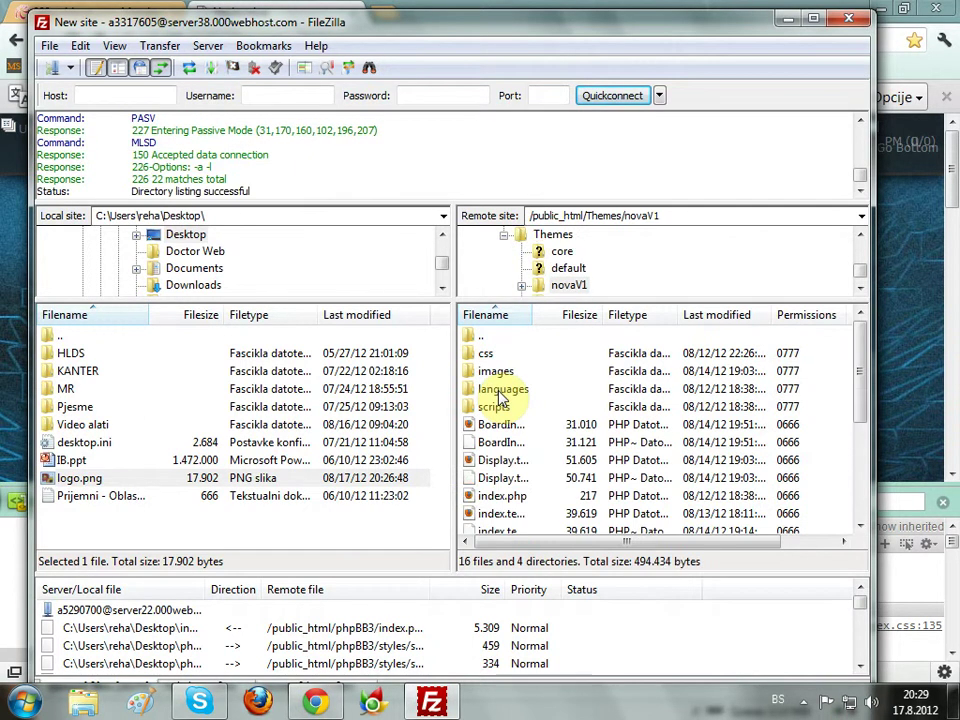
pyautogui.doubleClick(493, 371)
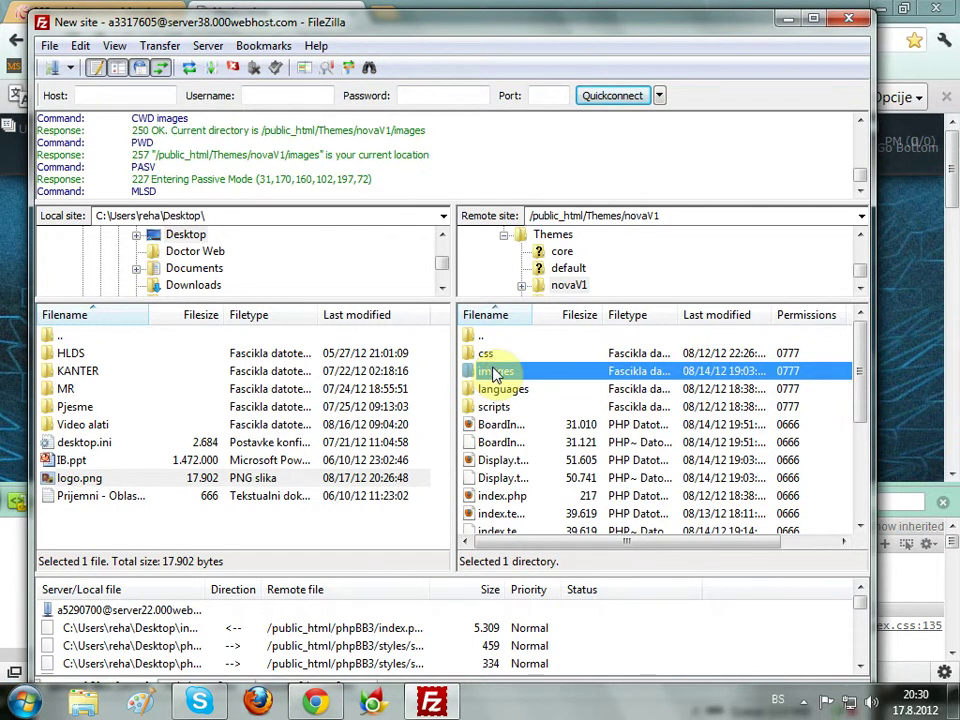
pyautogui.scroll(-3, 493, 373)
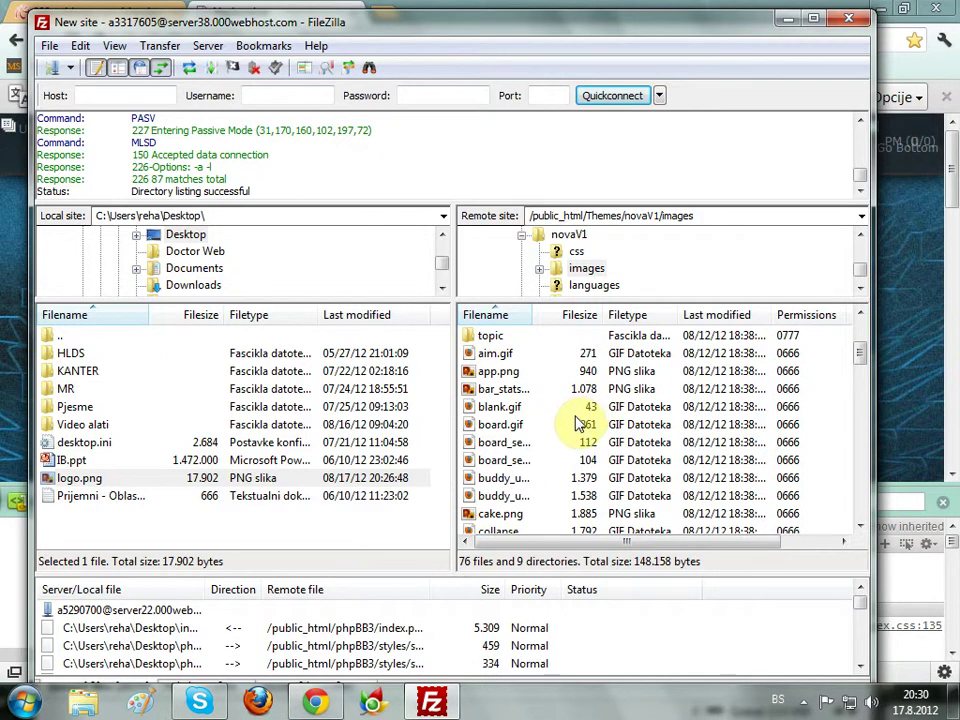
# Upload the local logo.png to the remote /public_html/Themes/novaV1/images folder, overwriting the existing logo.png there.
pyautogui.scroll(-2, 580, 424)
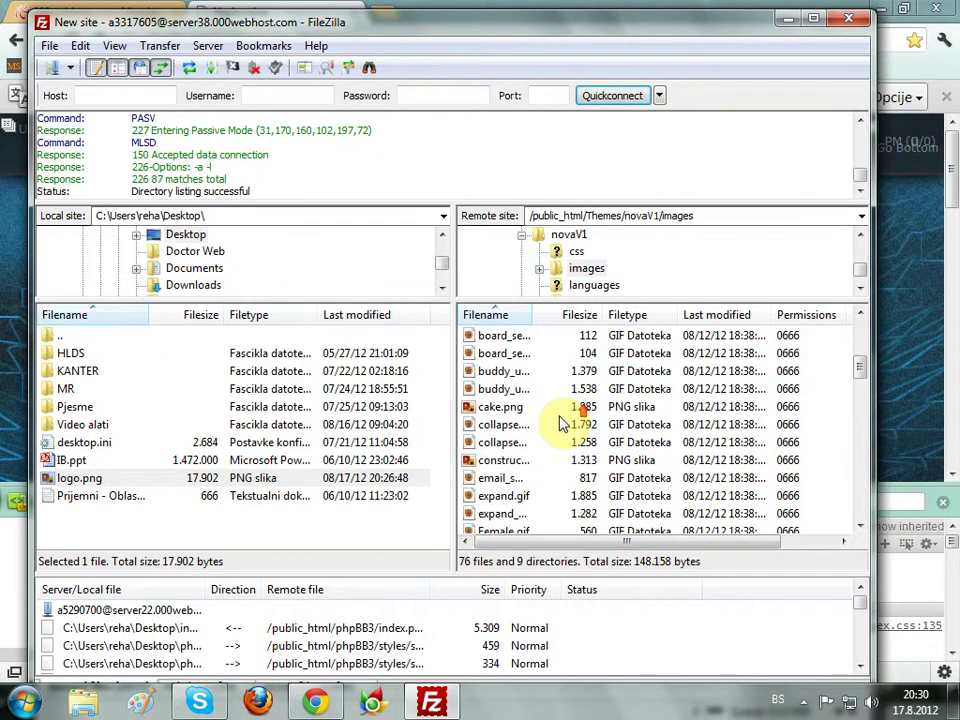
pyautogui.scroll(-2, 563, 424)
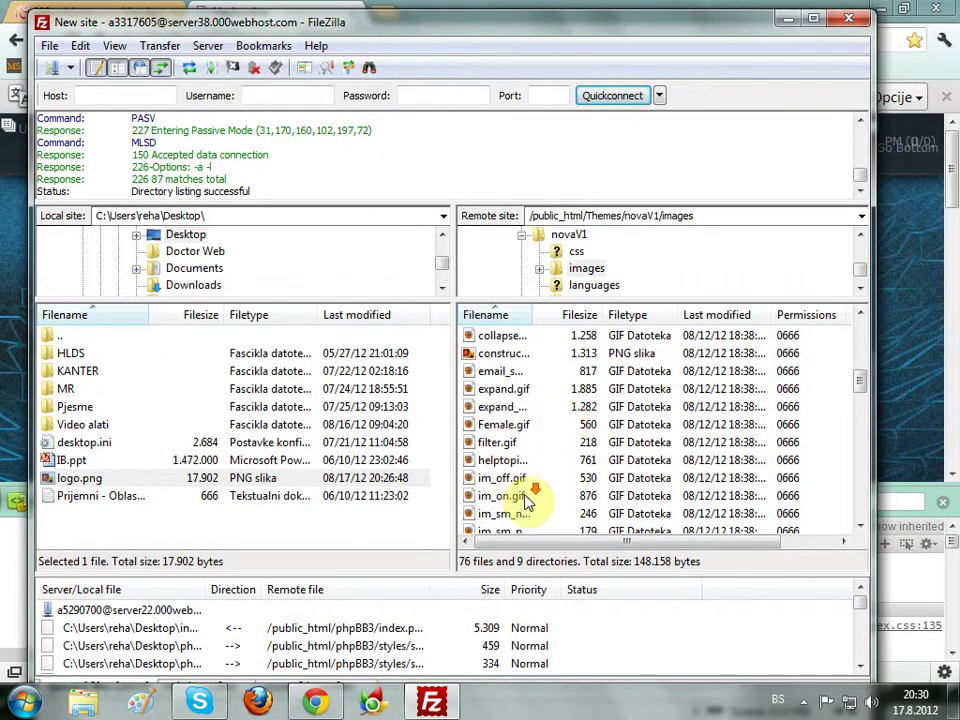
pyautogui.scroll(-2, 526, 499)
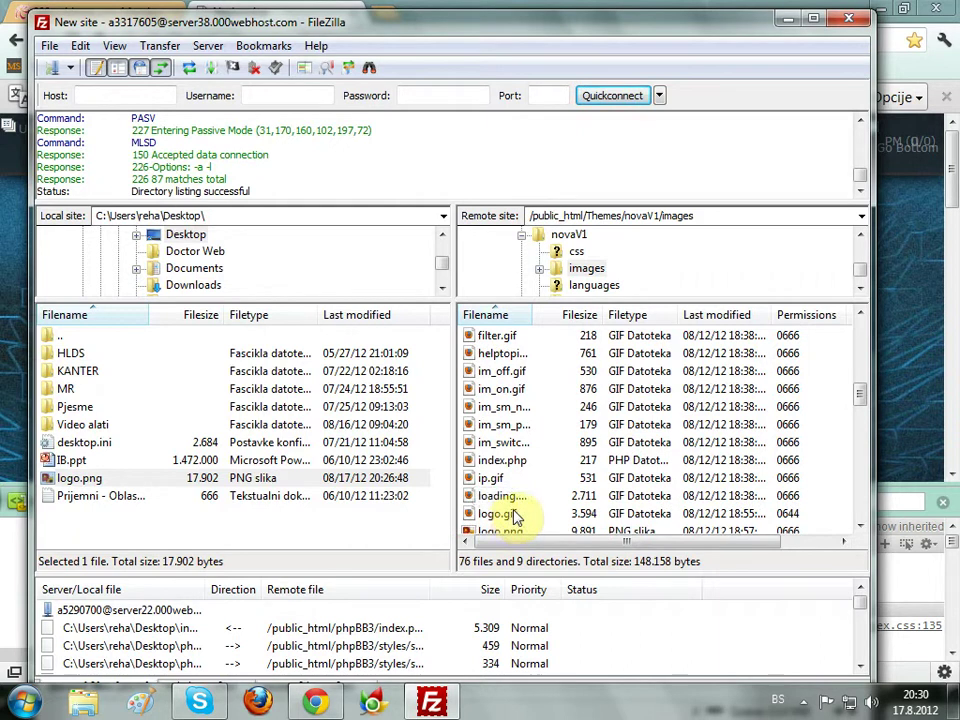
pyautogui.scroll(-1, 515, 517)
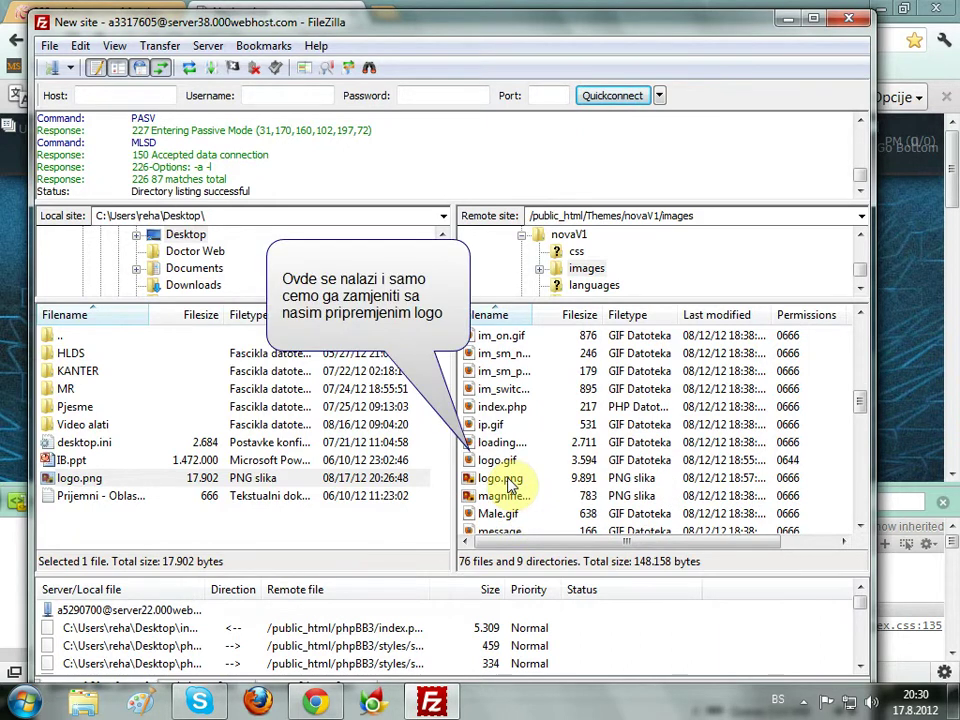
pyautogui.click(510, 484)
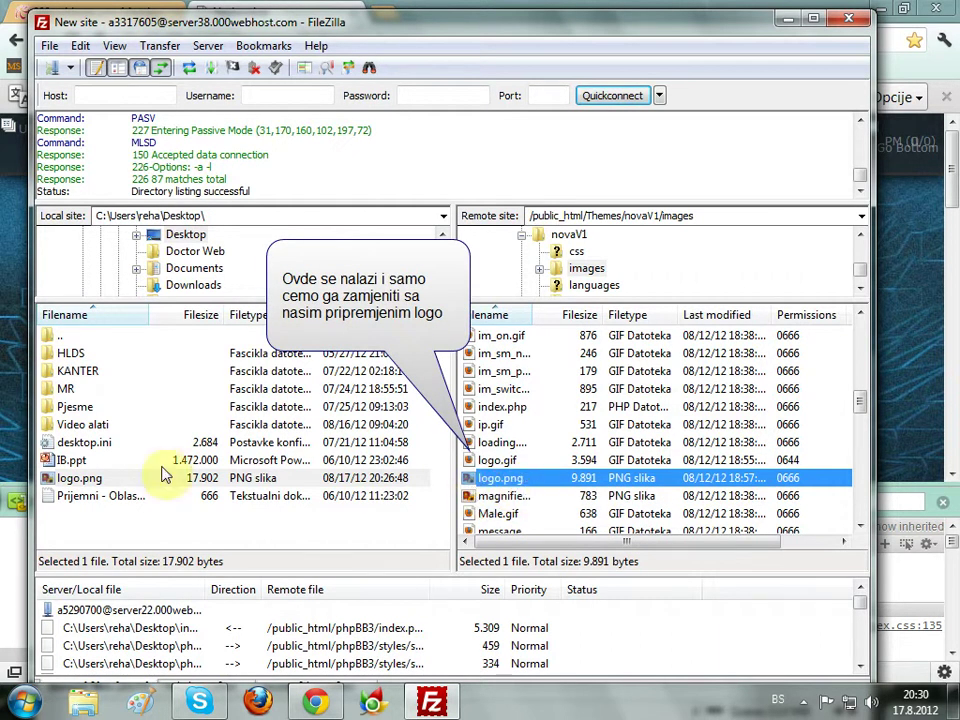
pyautogui.click(75, 480)
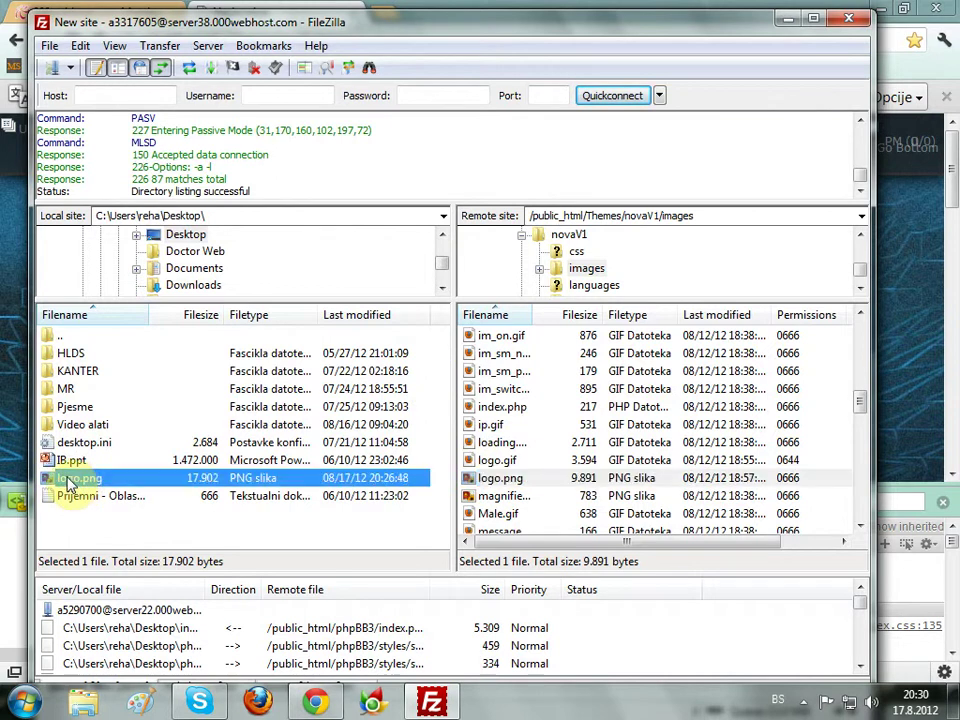
pyautogui.moveTo(70, 484); pyautogui.dragTo(525, 476)
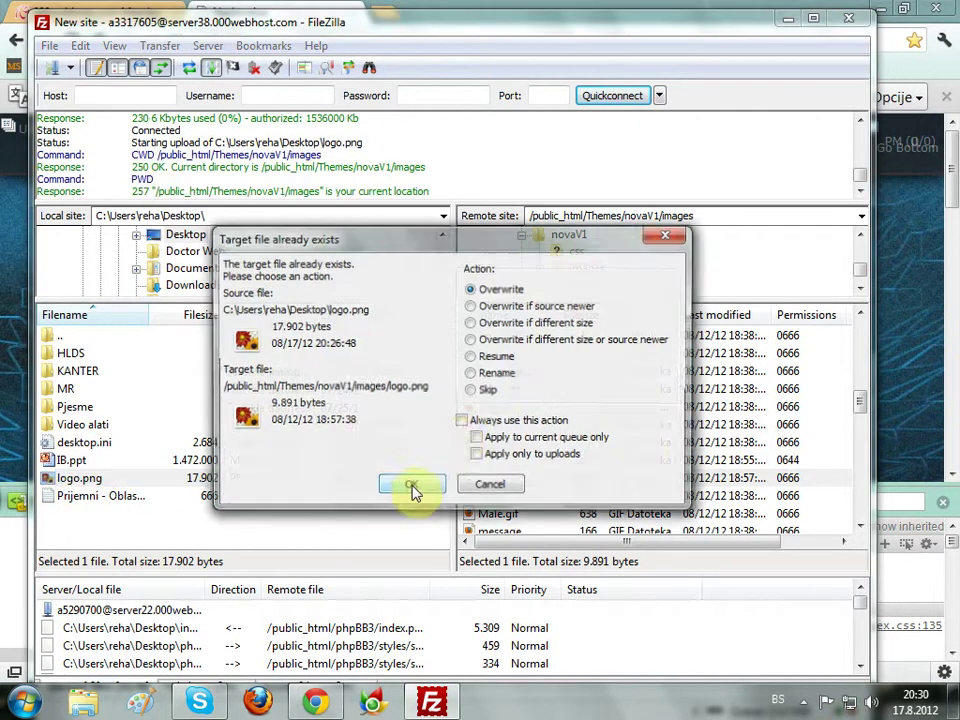
pyautogui.click(428, 489)
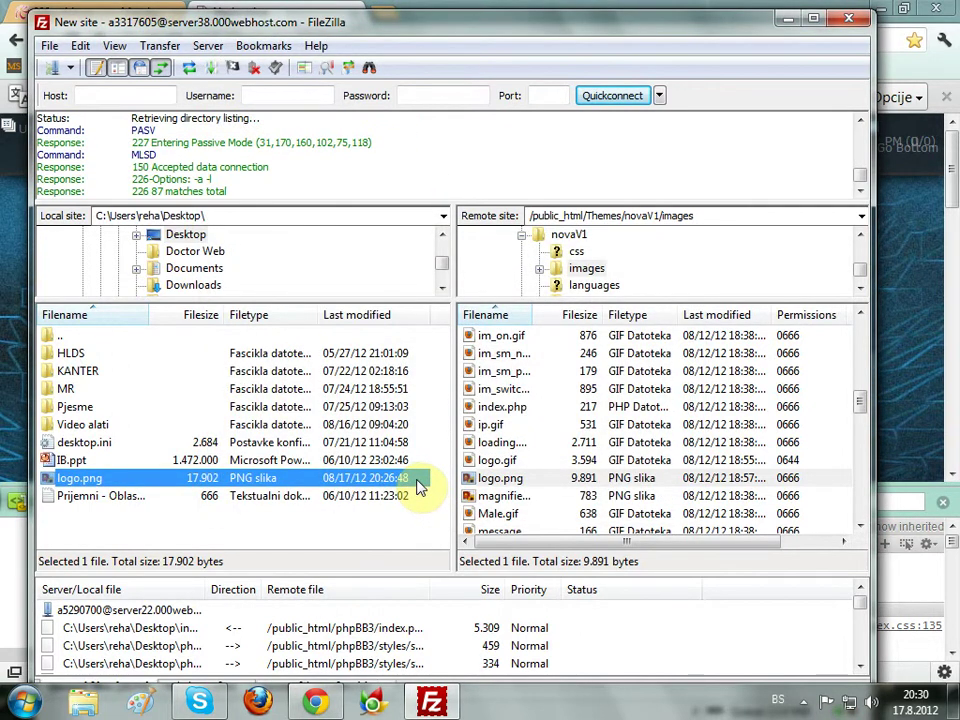
# Switch to the forum page in Chrome, reload it to check the header logo, and close the developer tools.
pyautogui.click(787, 20)
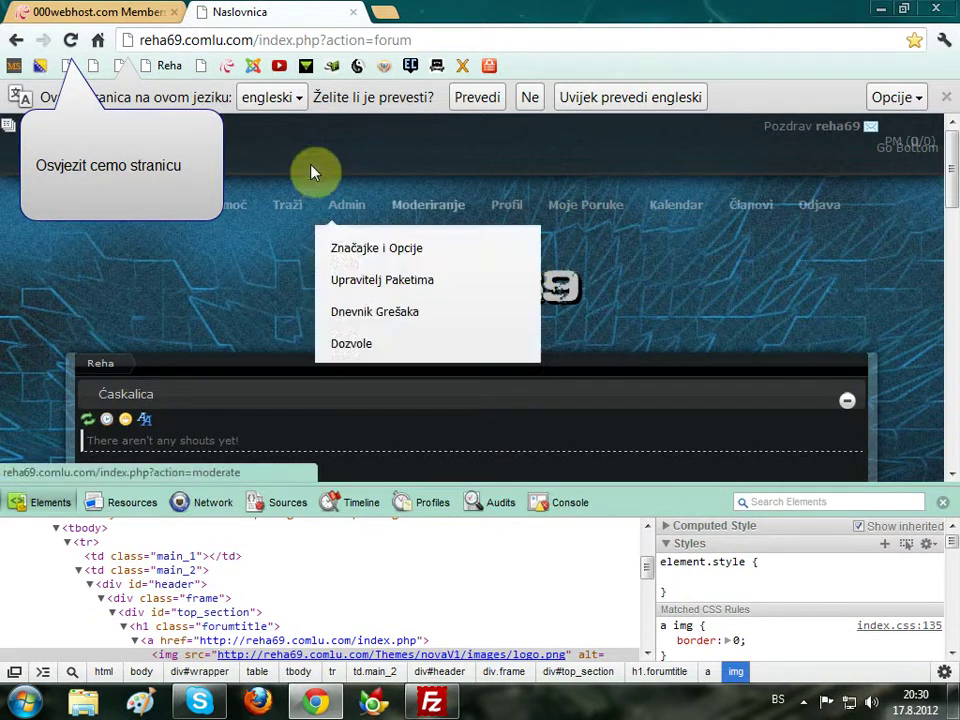
pyautogui.click(68, 42)
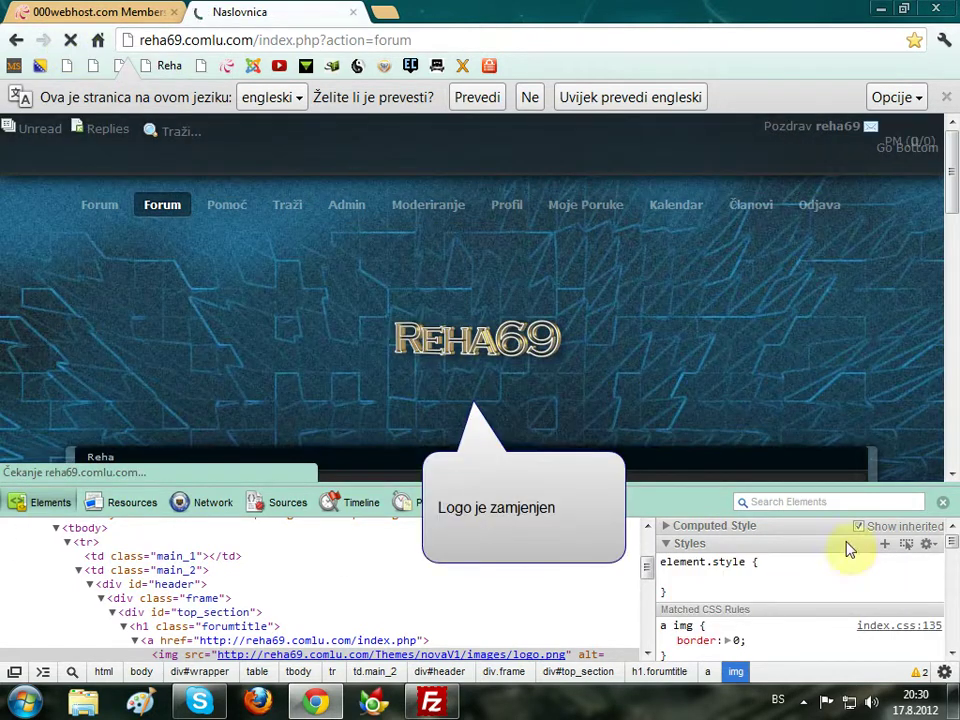
pyautogui.click(943, 502)
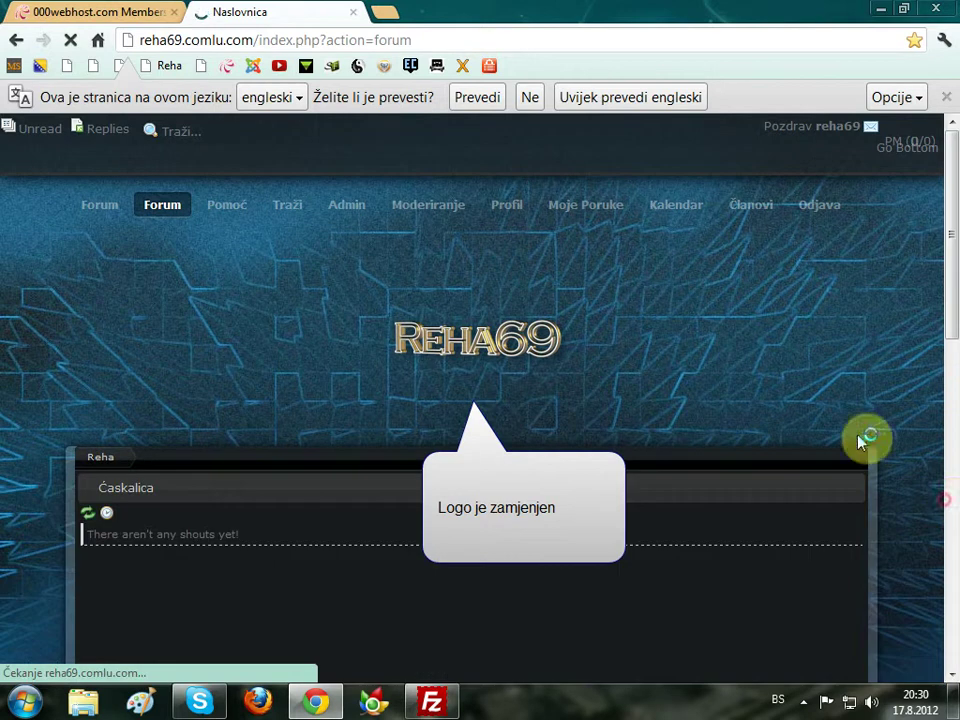